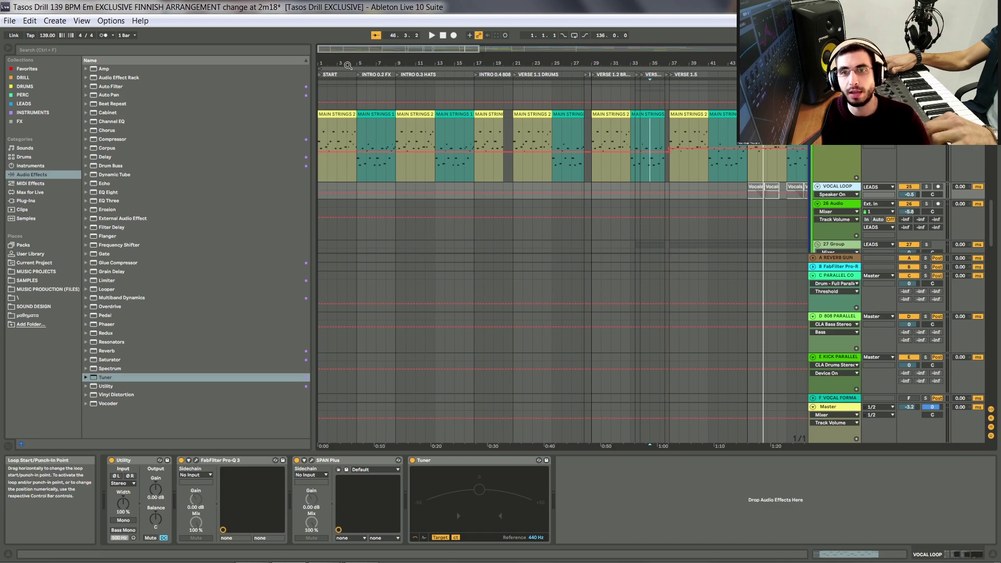
Narrow the browser to widen the arrangement and bring the whole STRINGS track into view.
left_click(337, 116)
left_click_drag(312, 175, 163, 175)
scroll(632, 228, "up", 3)
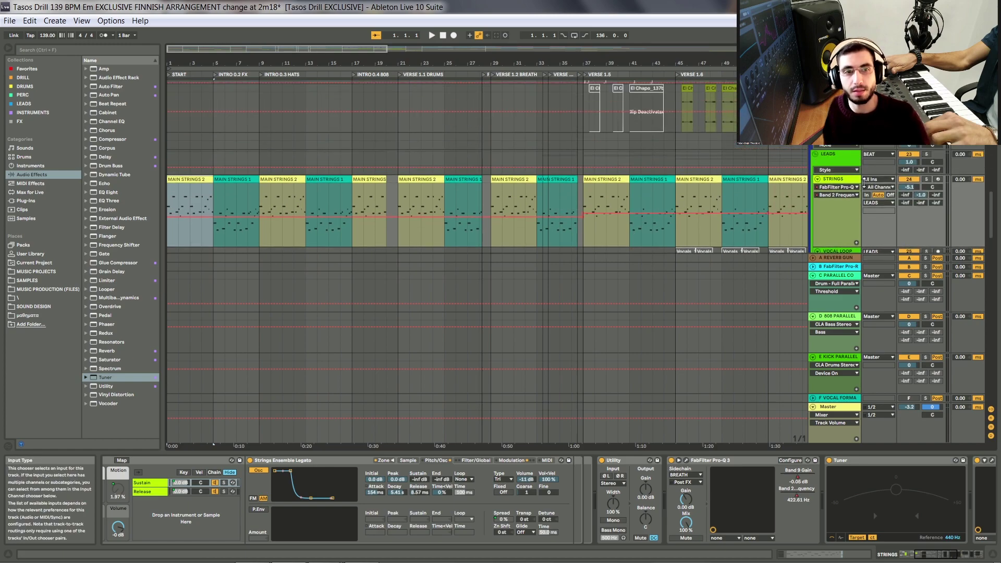
scroll(443, 196, "down", 4)
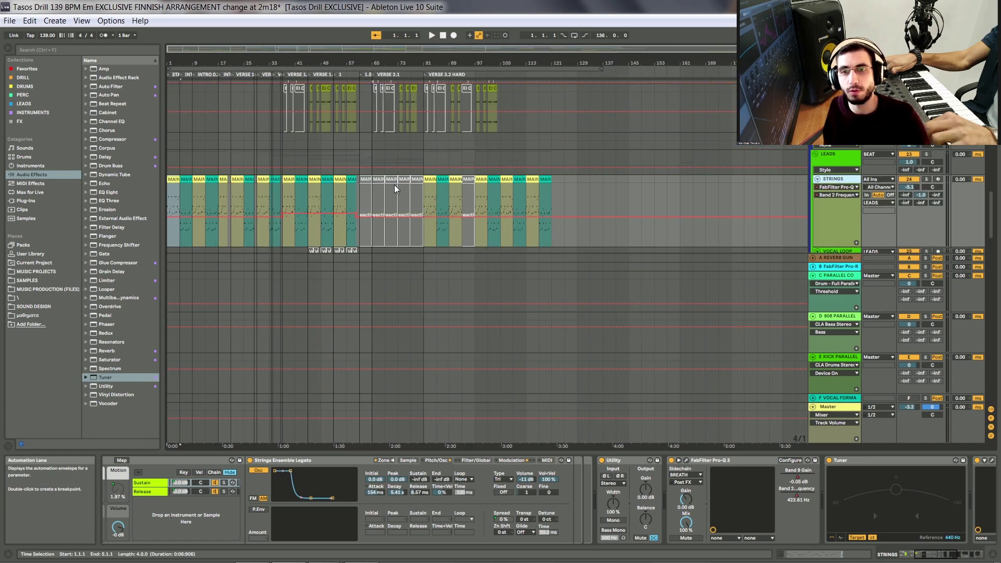
Play the arrangement from the START section and look over the tracks around the STRINGS track.
scroll(397, 186, "up", 1)
left_click(188, 104)
key("space")
left_click_drag(204, 67, 201, 74)
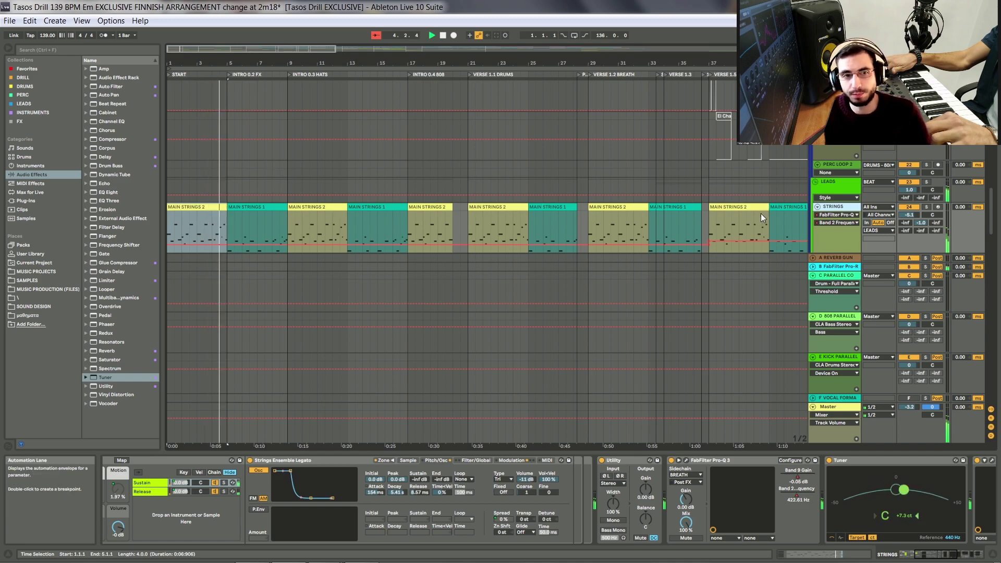
scroll(242, 199, "down", 2)
scroll(260, 199, "down", 5)
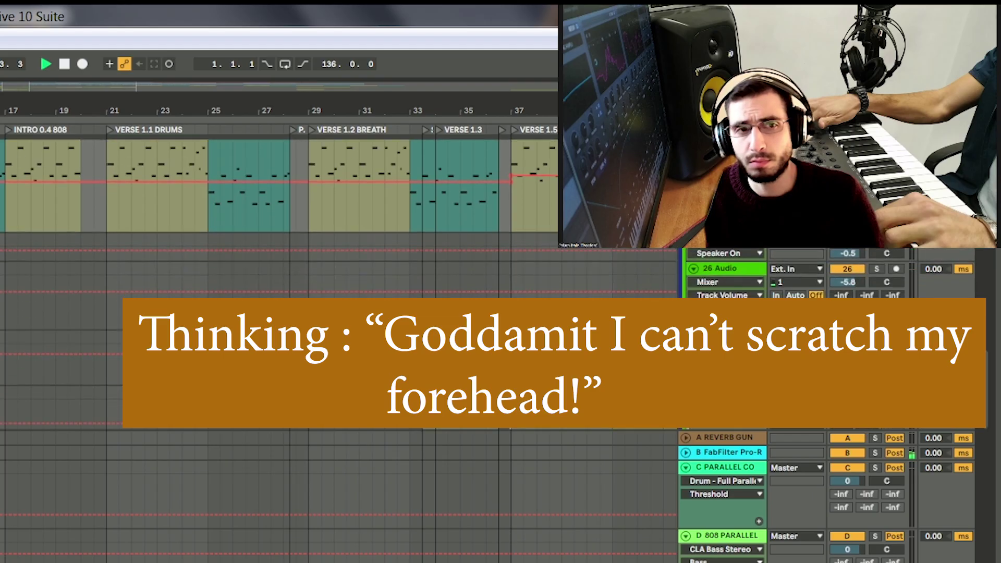
scroll(279, 219, "down", 3)
scroll(315, 180, "up", 8)
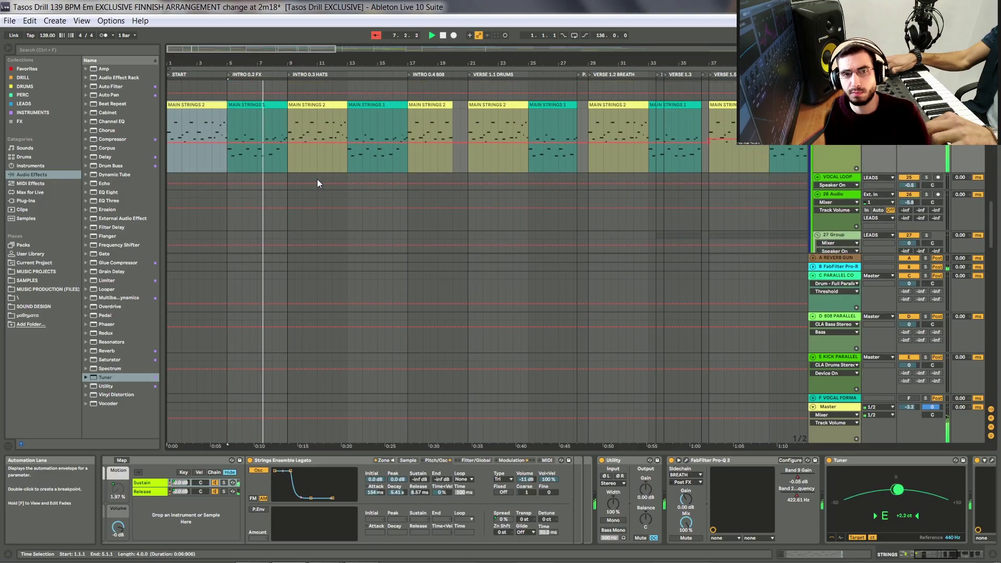
scroll(319, 177, "up", 5)
scroll(322, 174, "down", 2)
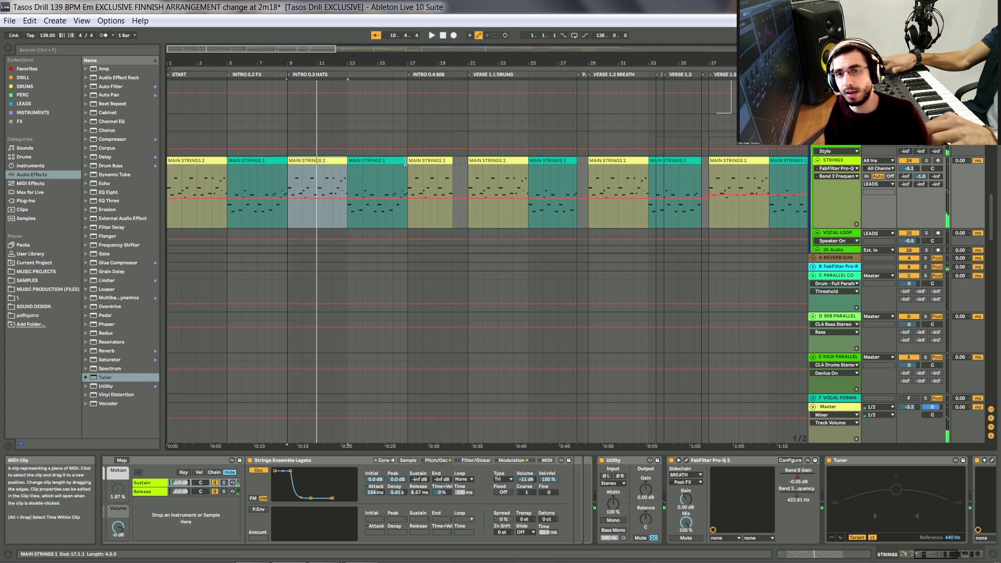
Play the strings from INTRO 0.4 808 across the gap before the drums and into VERSE 1.1 DRUMS.
left_click(411, 161)
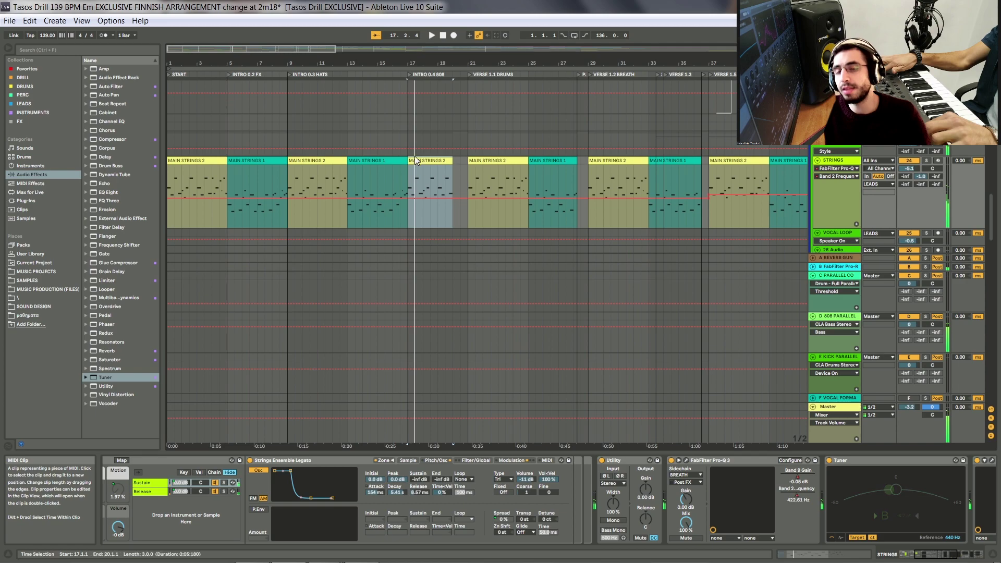
left_click(446, 166)
key("space")
left_click(461, 167)
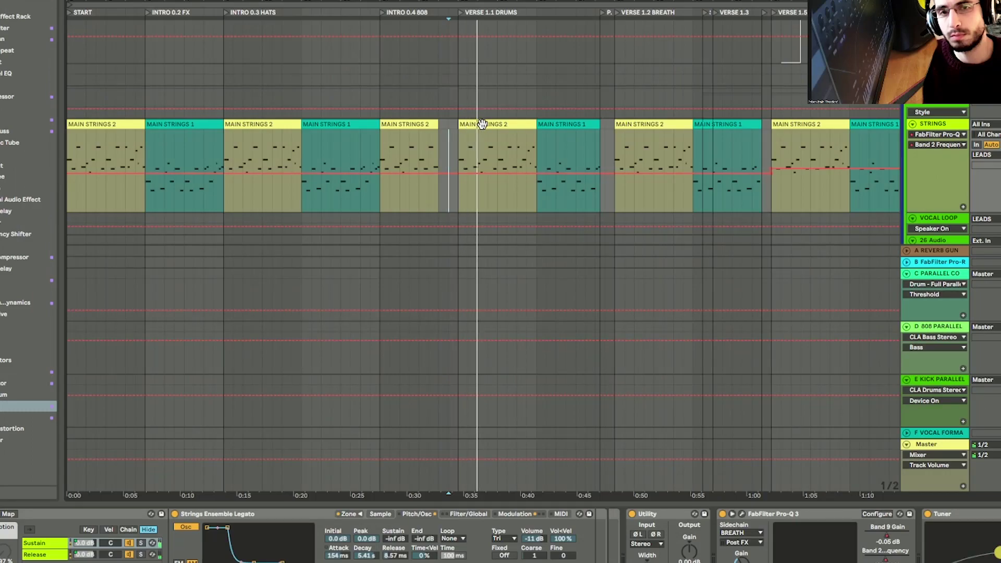
left_click(482, 124)
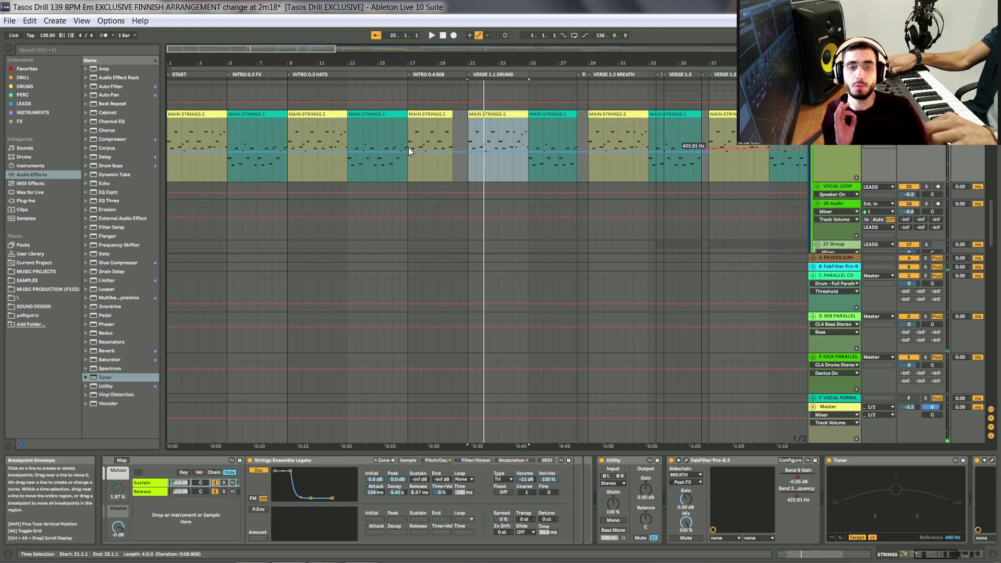
Find the FX group's tracks and examine the subdrop, explosion and impact clips in the intro.
scroll(433, 130, "down", 3)
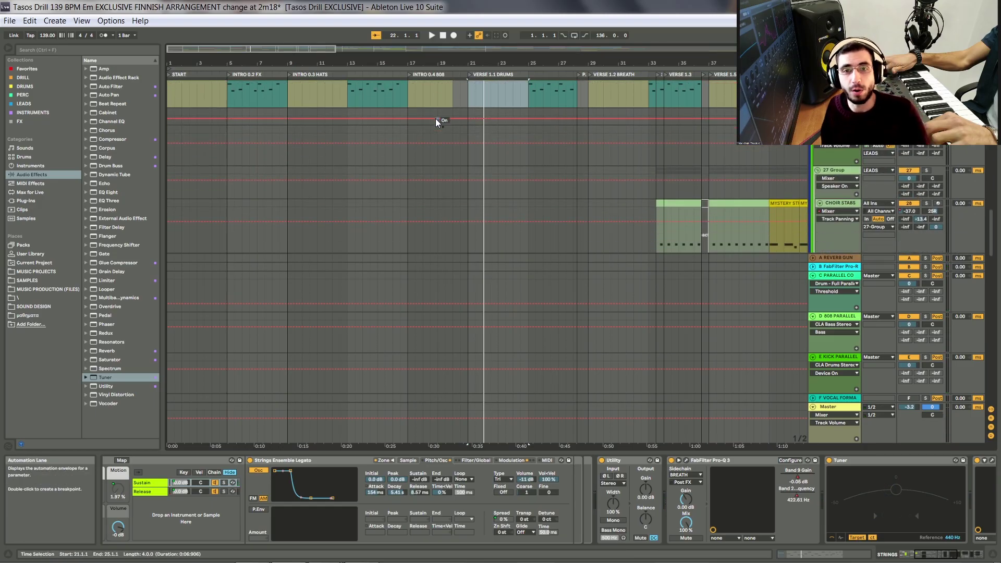
scroll(588, 121, "down", 1)
left_click_drag(989, 234, 989, 286)
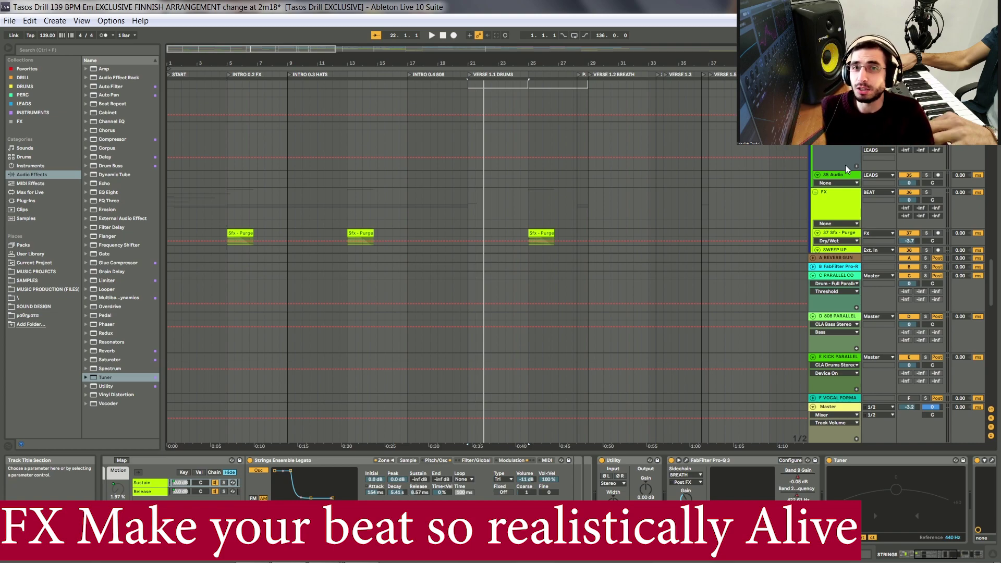
scroll(846, 165, "down", 10)
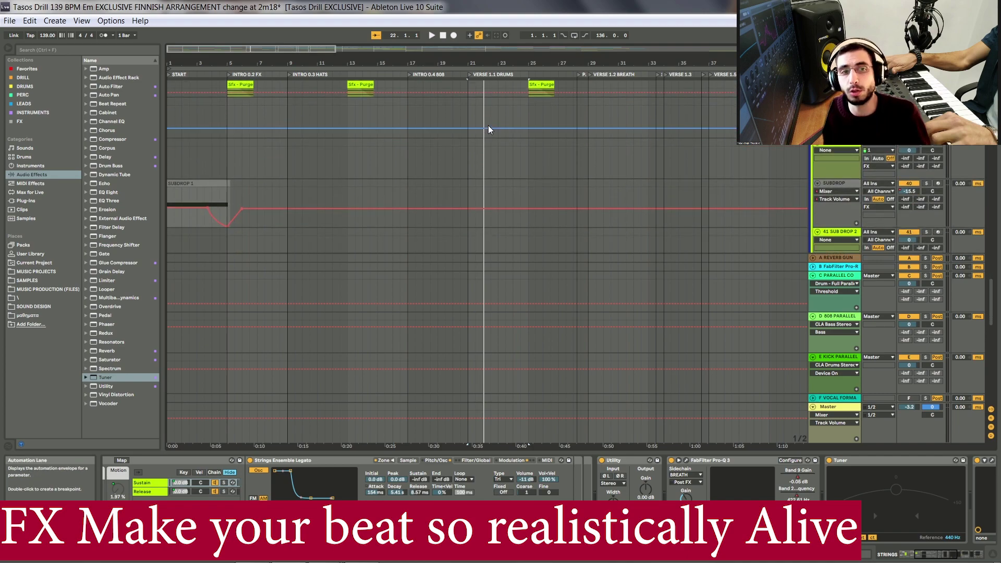
left_click_drag(452, 63, 377, 58)
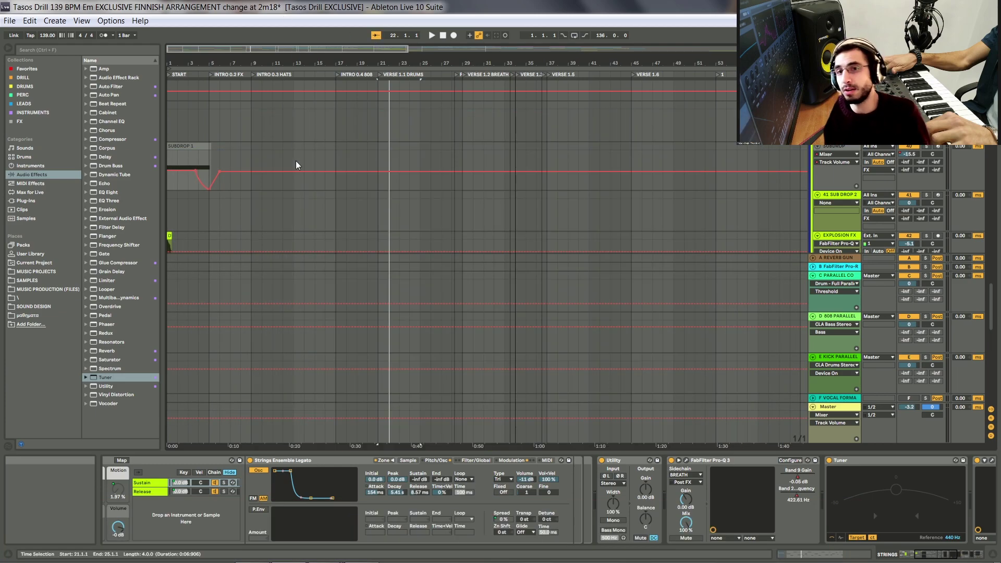
scroll(290, 187, "down", 2)
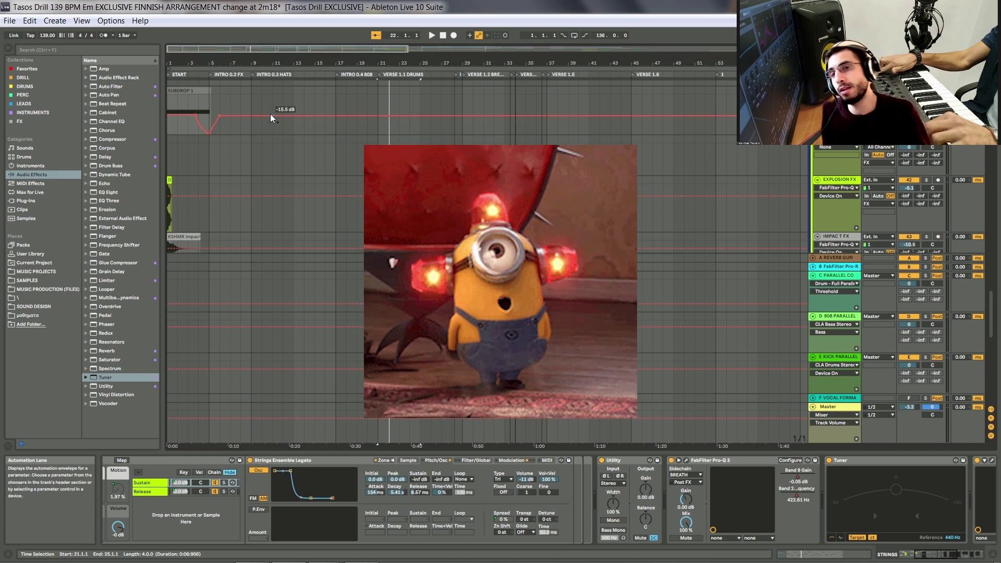
left_click_drag(284, 54, 447, 106)
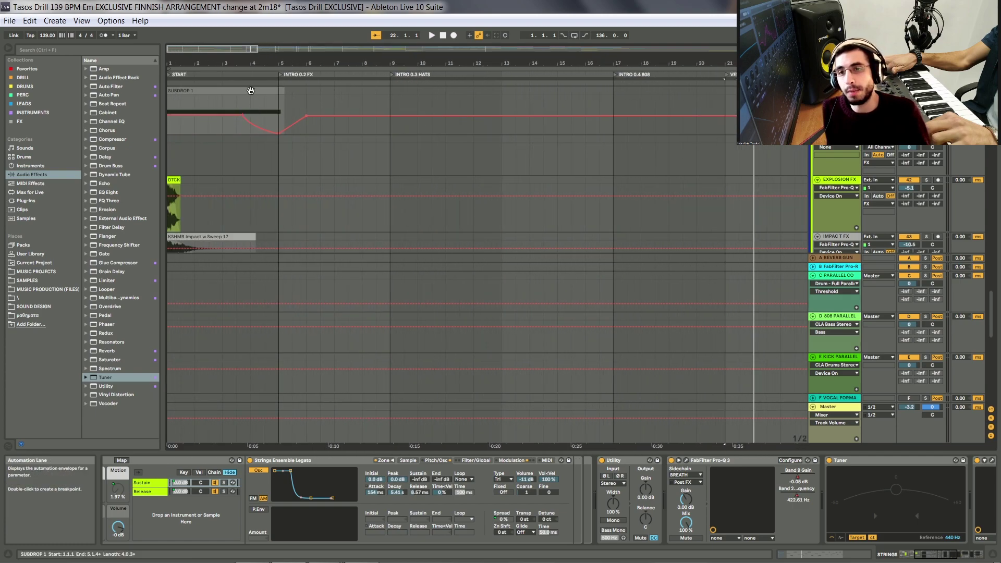
scroll(673, 183, "down", 3)
scroll(675, 187, "up", 2)
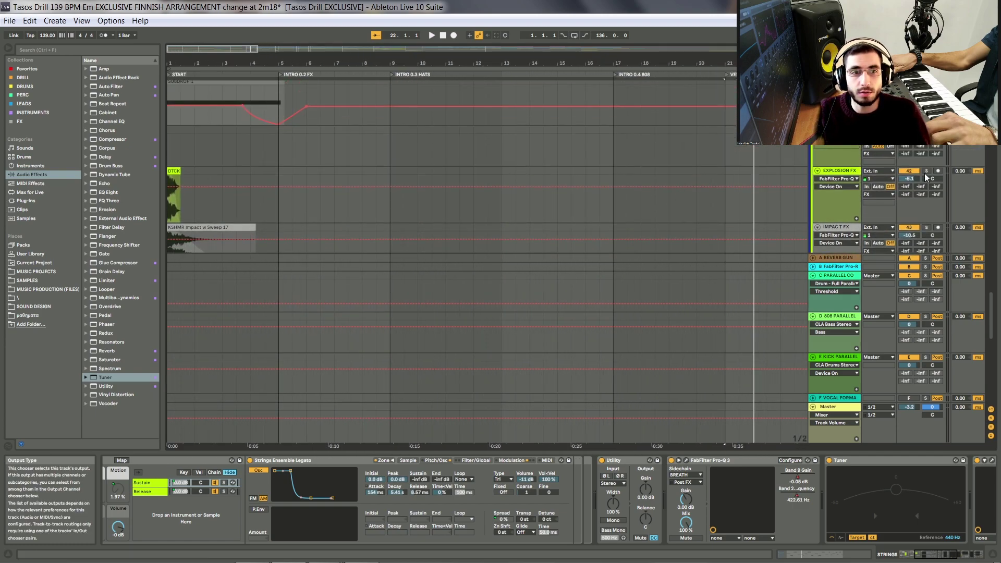
Solo the EXPLOSION FX track and play its clip at the start of the song.
left_click(926, 171)
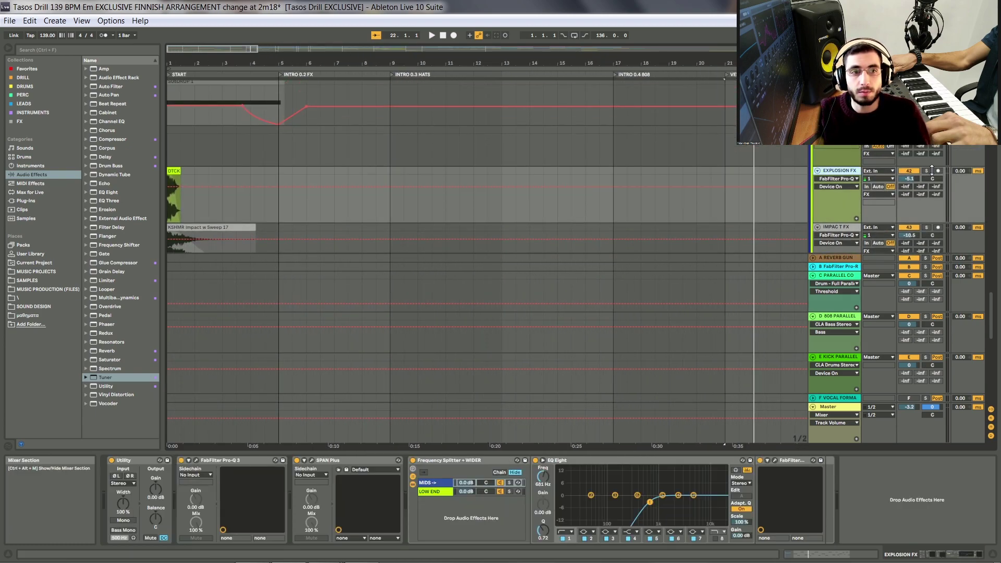
left_click(179, 178)
key("space")
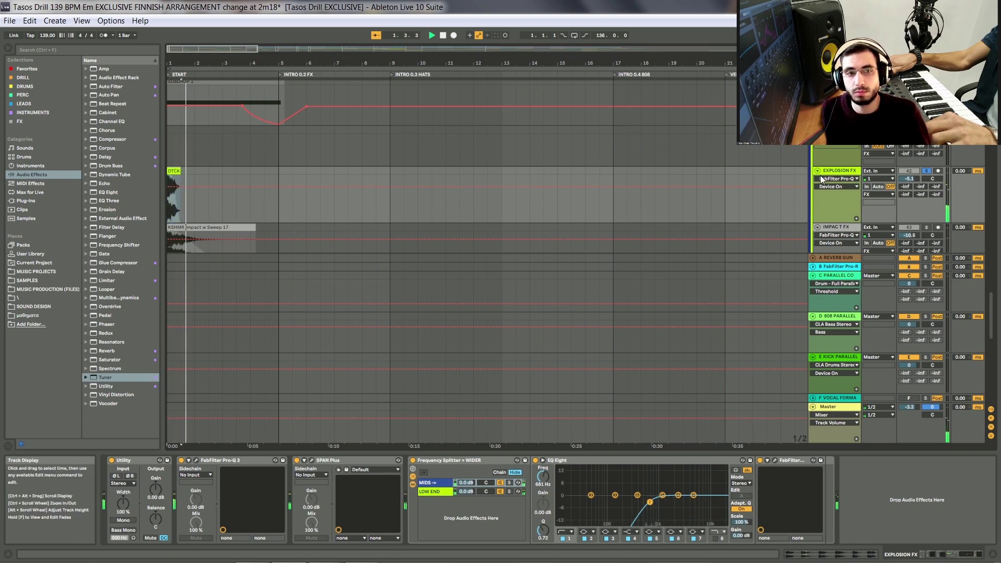
Solo the IMPACT FX track and play its impact sweep clip.
scroll(909, 227, "down", 3)
left_click(927, 200)
key("space")
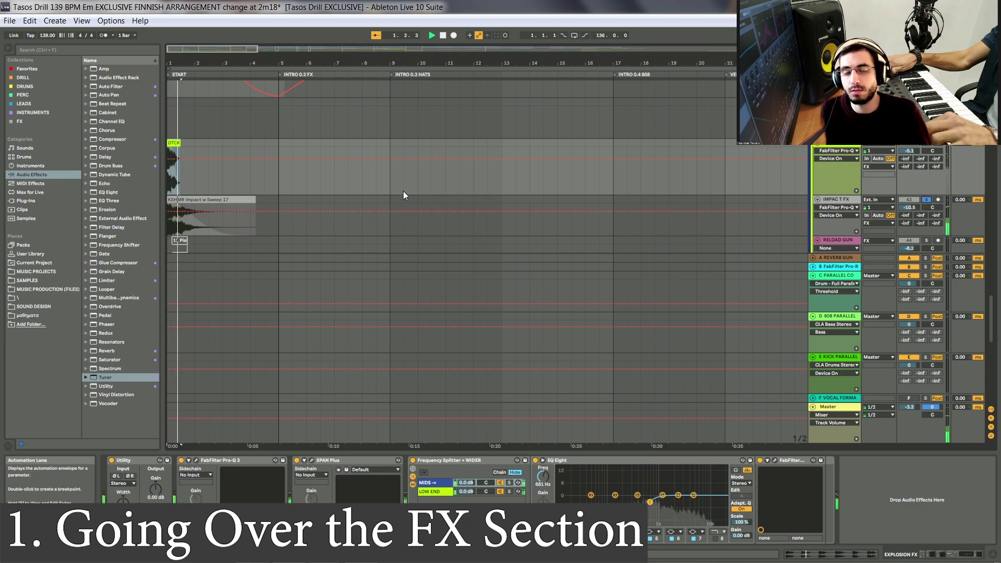
Solo the upper CALIBER 45 G track and play its gunshot clips in the START section.
scroll(670, 232, "down", 6)
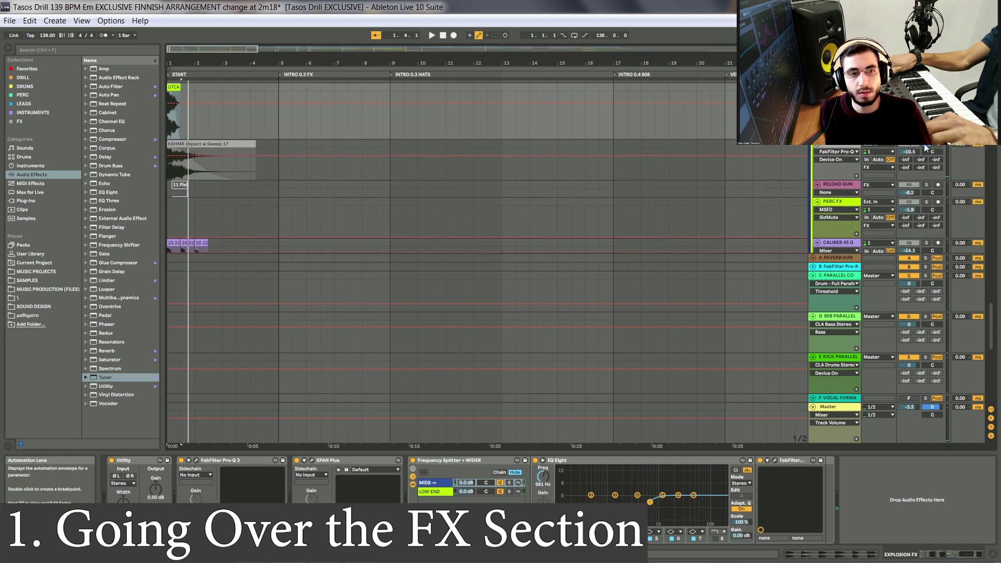
scroll(821, 181, "down", 2)
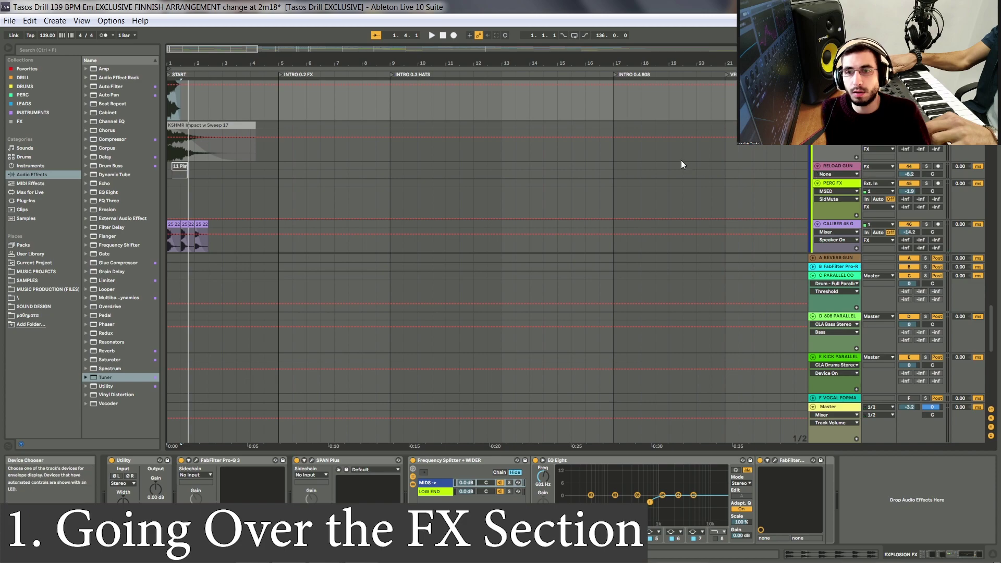
scroll(682, 161, "down", 4)
left_click(926, 187)
key("space")
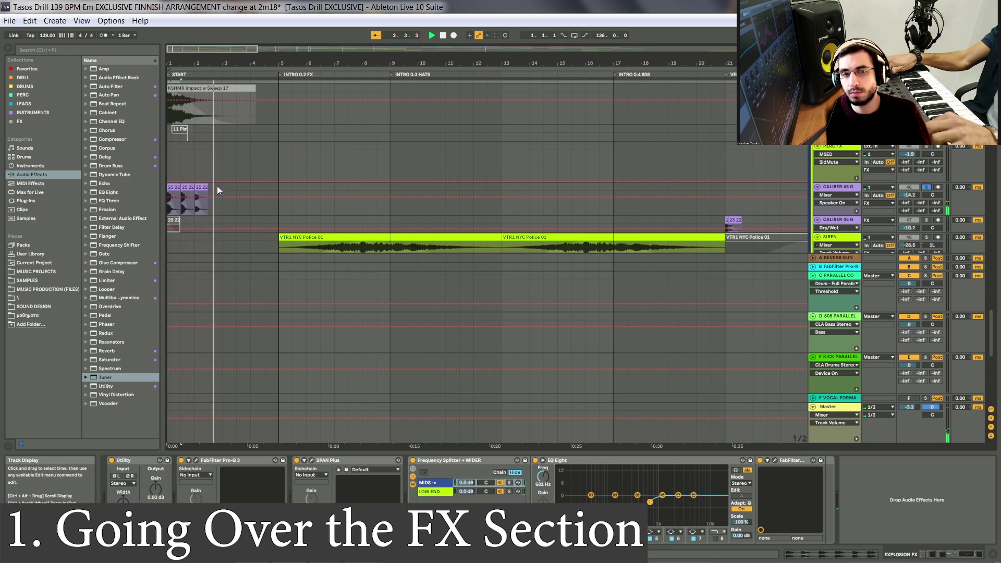
Solo the SUBDROP track, play its clip and display the track's device chain.
scroll(296, 165, "down", 6)
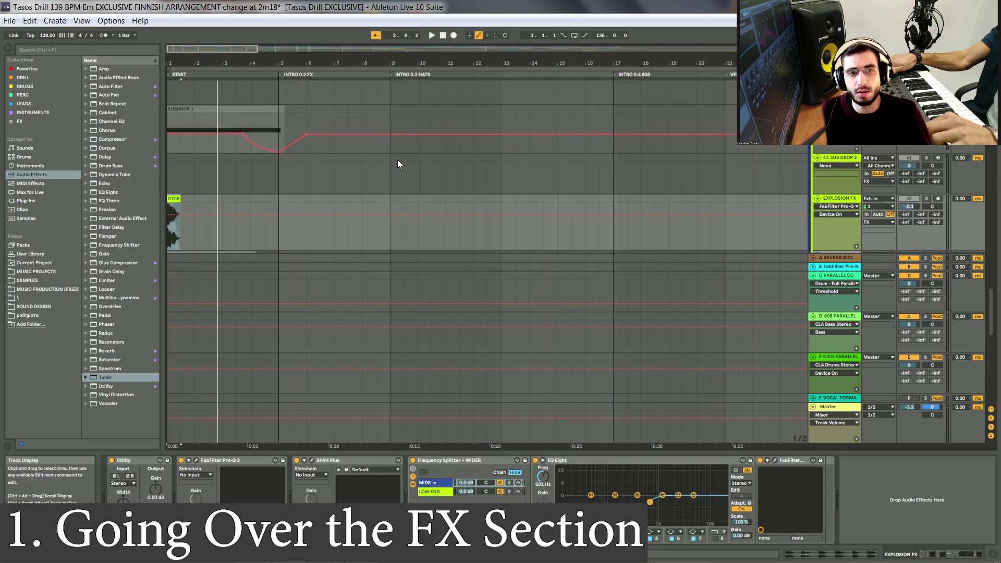
scroll(397, 166, "up", 2)
scroll(470, 162, "up", 1)
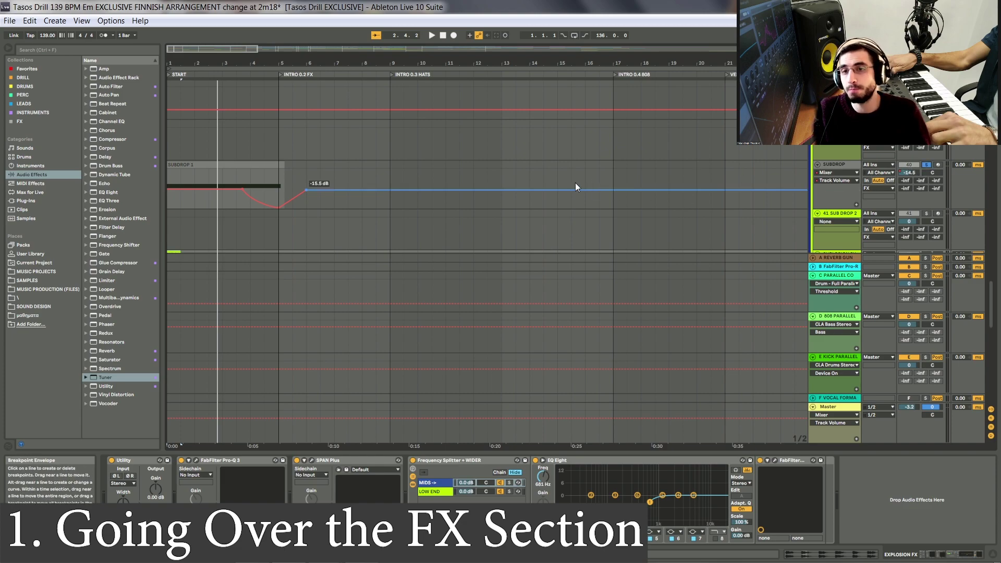
key("space")
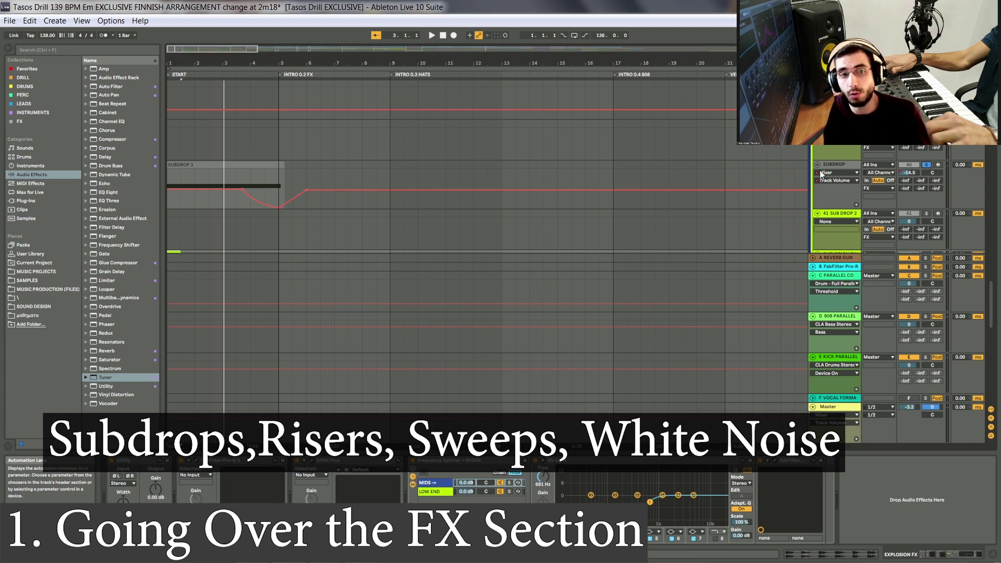
left_click(838, 162)
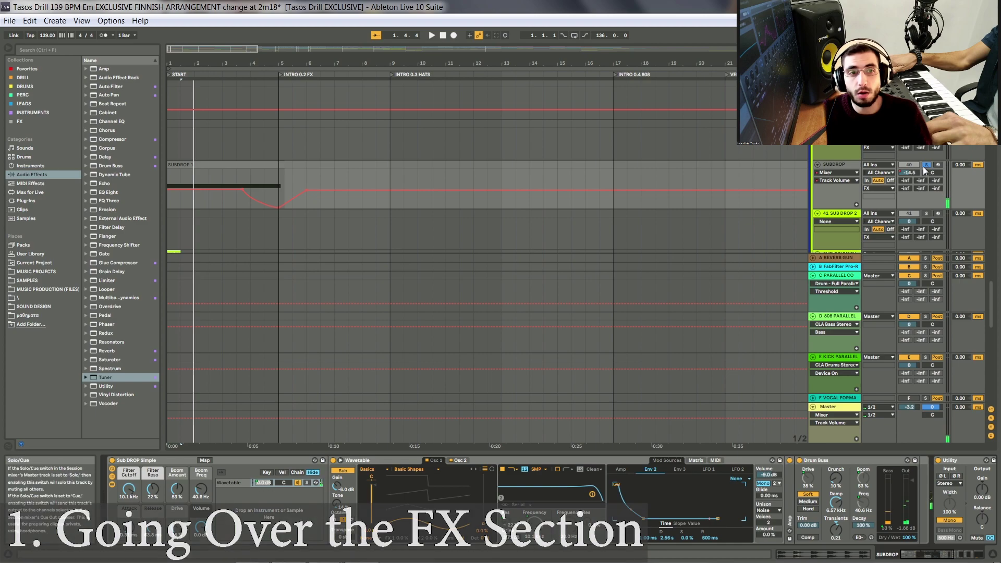
Unsolo the SUBDROP track and play the intro with all tracks while looking down through the FX tracks.
left_click(927, 164)
scroll(927, 167, "up", 1)
scroll(573, 124, "up", 3)
key("space")
scroll(300, 147, "down", 2)
scroll(296, 146, "down", 2)
scroll(296, 143, "down", 3)
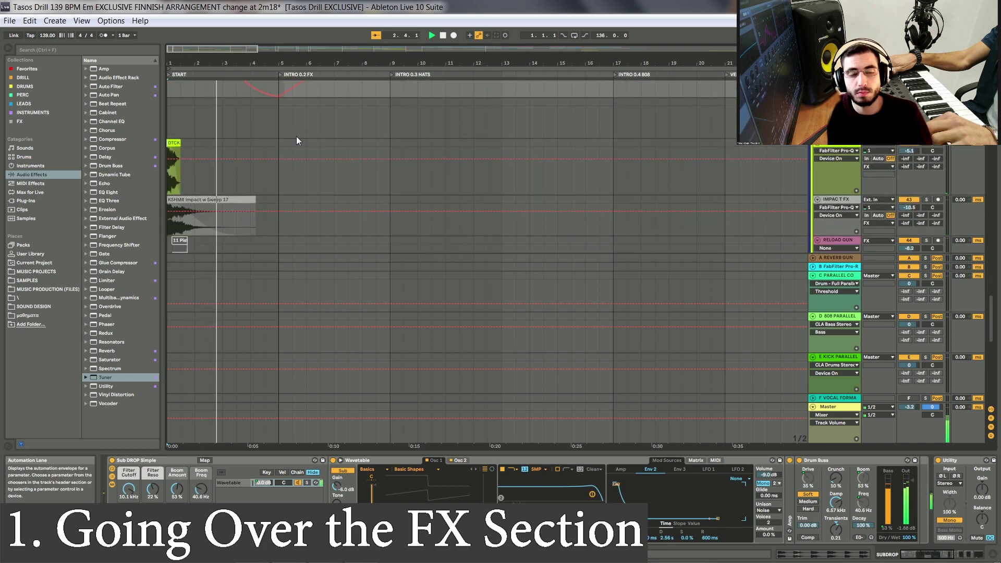
scroll(322, 163, "down", 7)
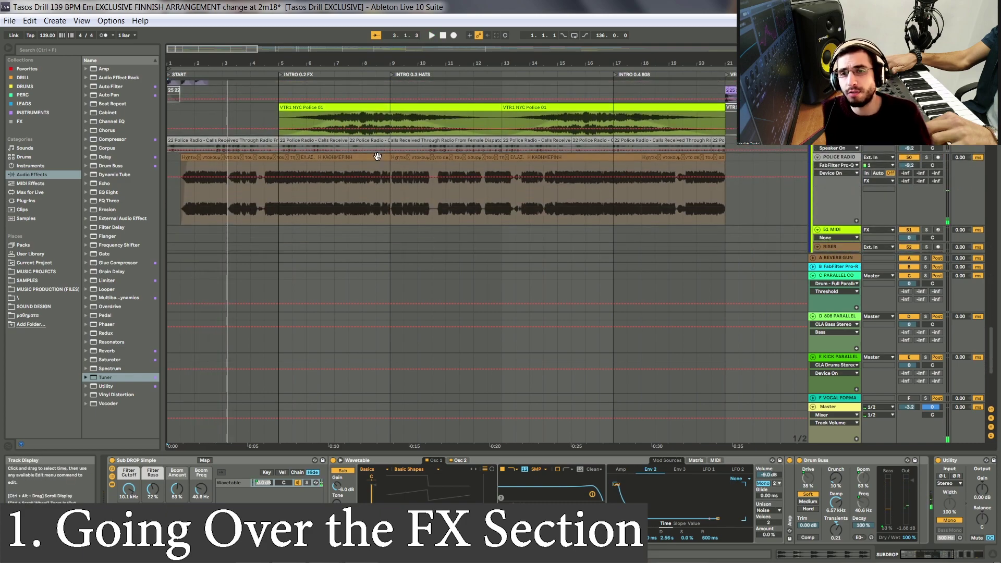
Play the first POLICE RADIO clip from its beginning and again from around bar 7.
left_click(270, 158)
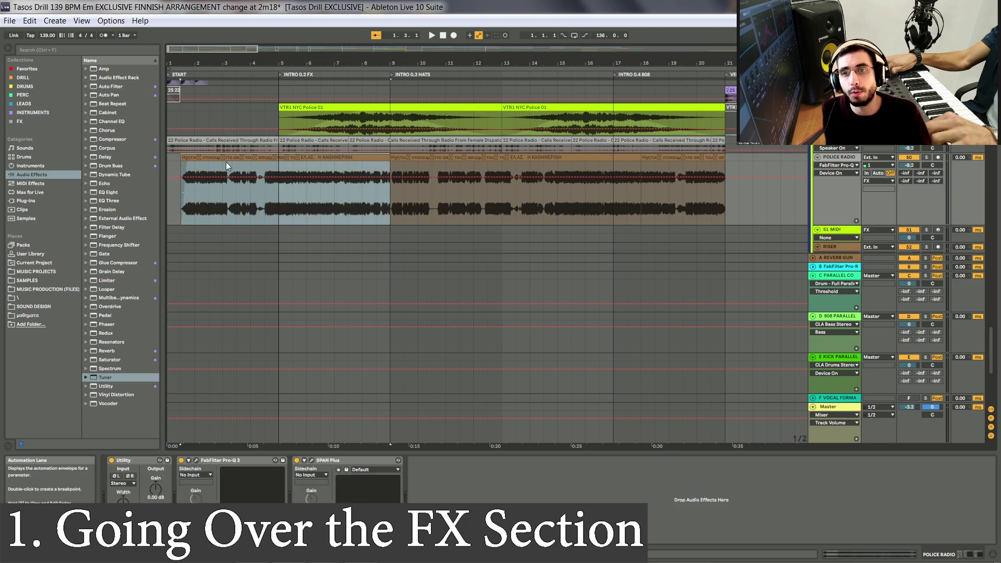
key("space")
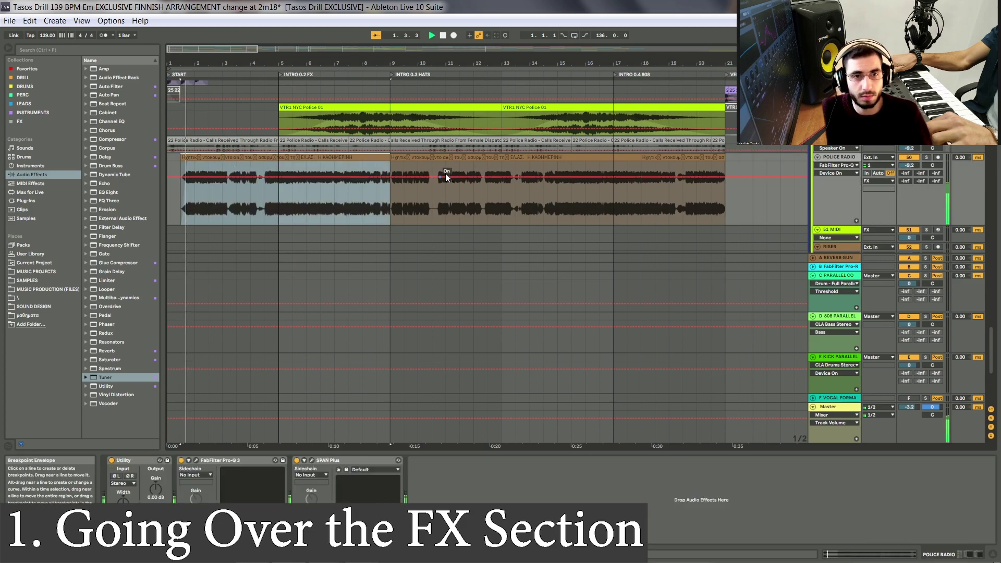
left_click(345, 214)
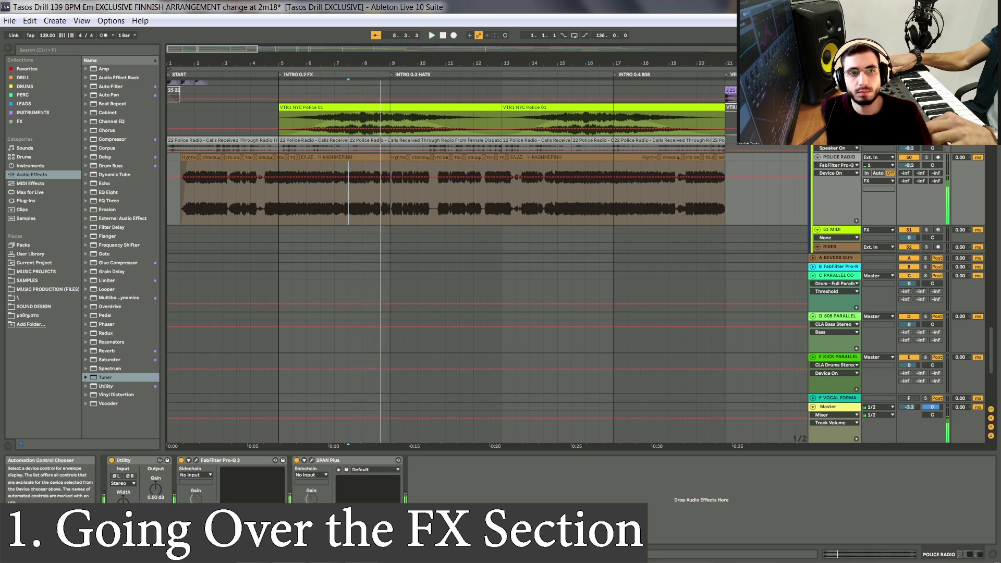
key("space")
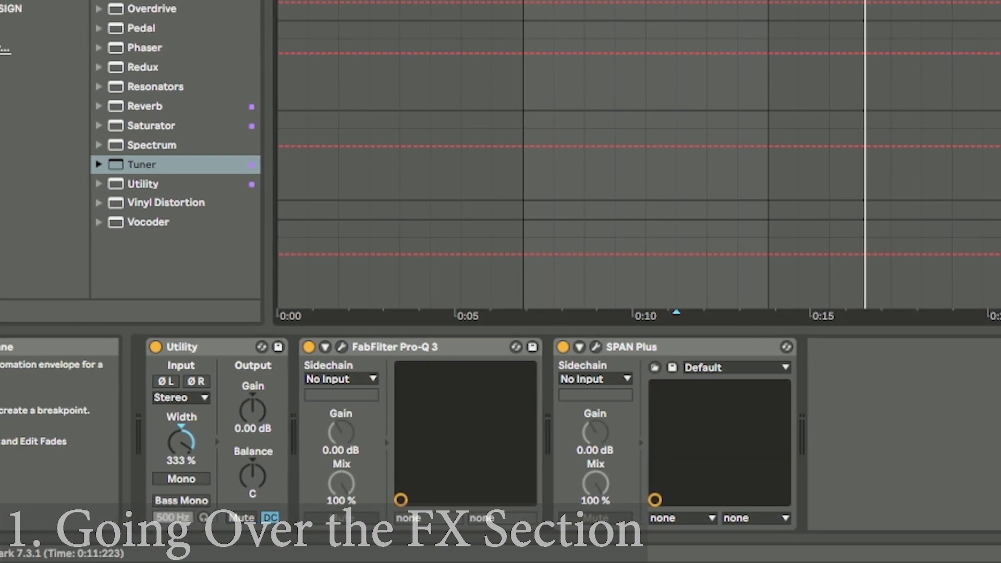
Find the ADSR_Sweep_Up_02 clip and play from inside it into the following section.
key("minus")
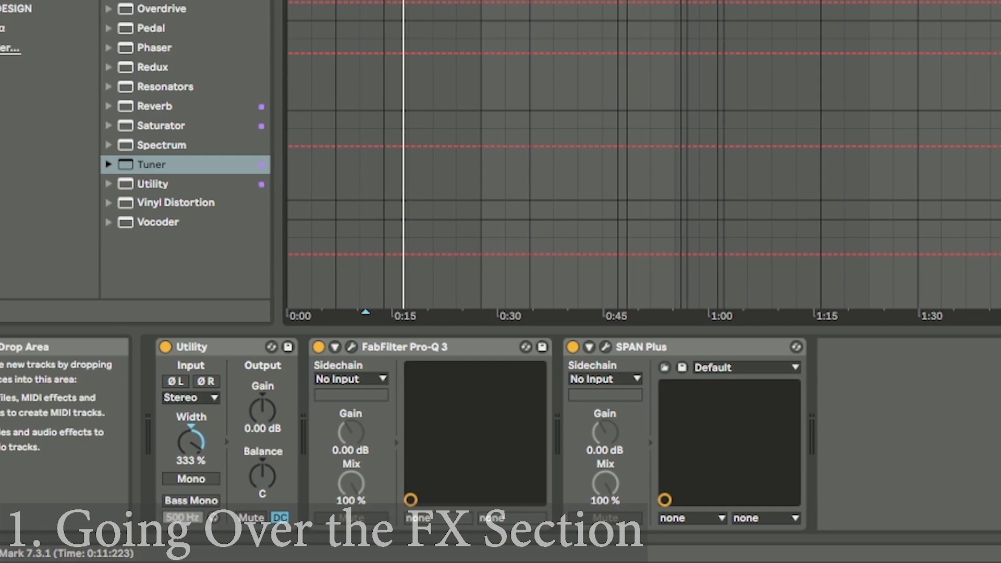
scroll(599, 157, "up", 3)
scroll(605, 156, "up", 5)
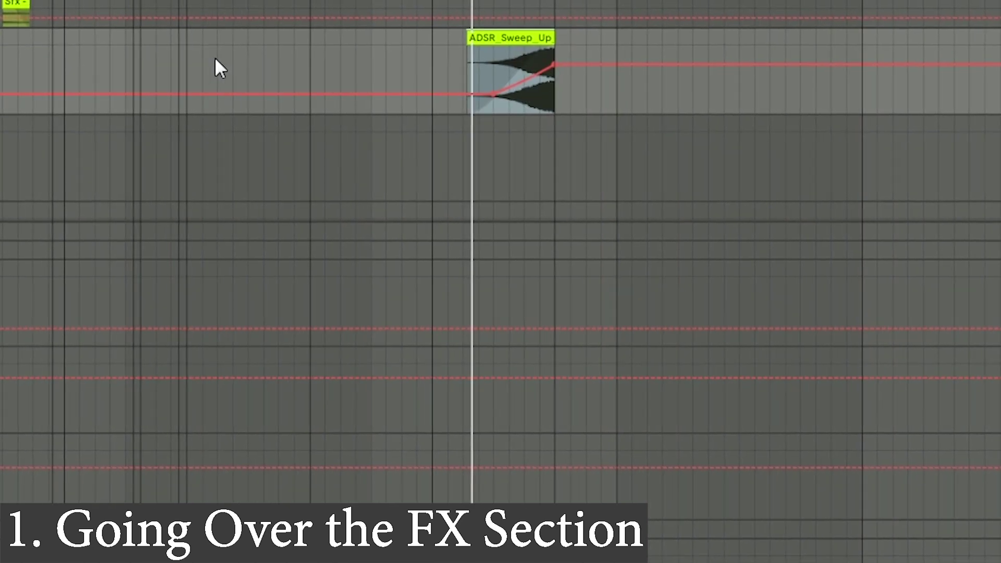
key("plus")
key("plus")
key("plus")
key("space")
left_click(704, 107)
key("space")
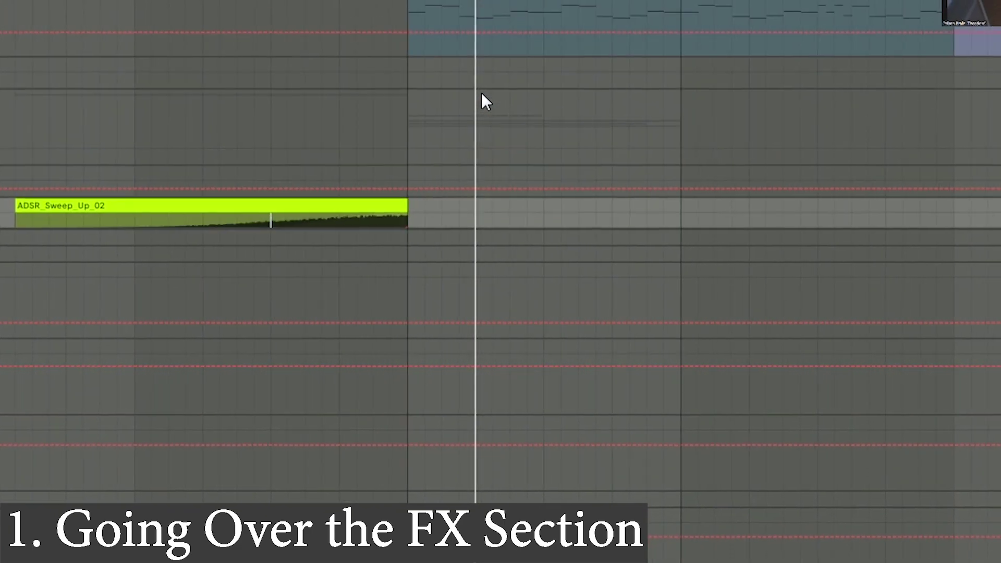
Find the gunshot clips in the 1.5 BREAK section and select the last one on the CALIBER 45 GUN track.
scroll(517, 162, "down", 10)
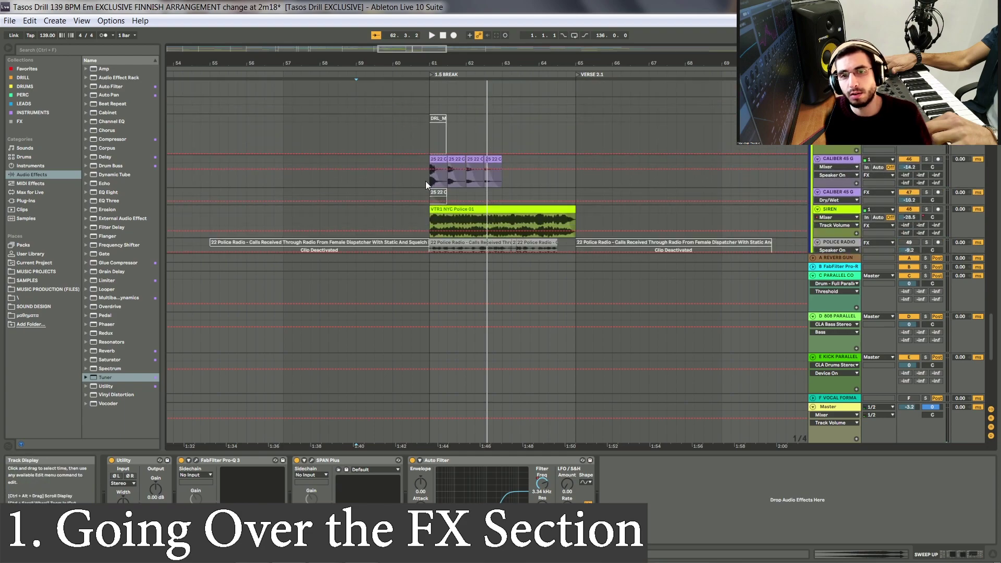
left_click(440, 160)
left_click(504, 154)
left_click(477, 160)
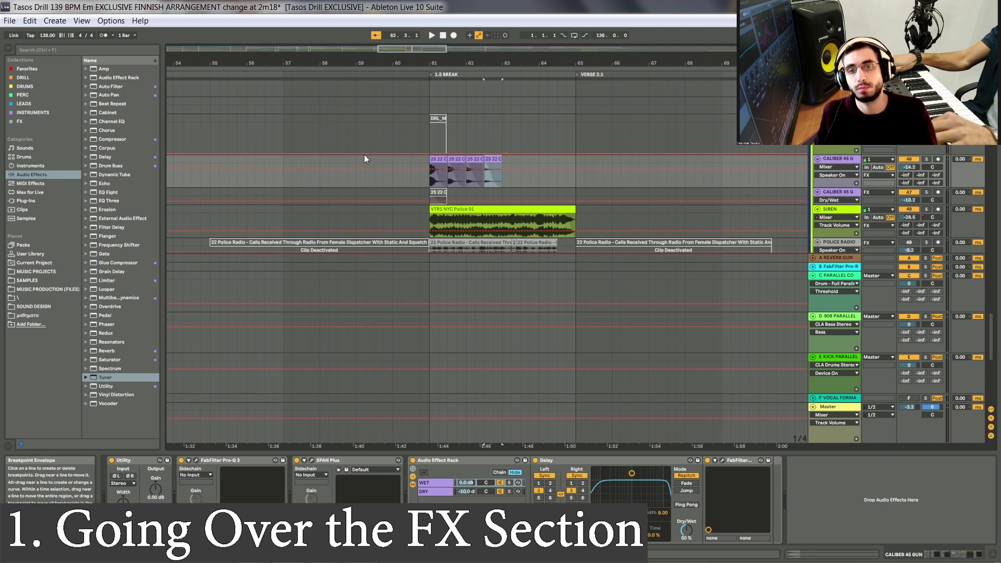
Return to the STRINGS track and examine the start of the VERSE 1.1 DRUMS section up close.
scroll(364, 155, "down", 5)
scroll(363, 164, "up", 3)
scroll(366, 166, "up", 10)
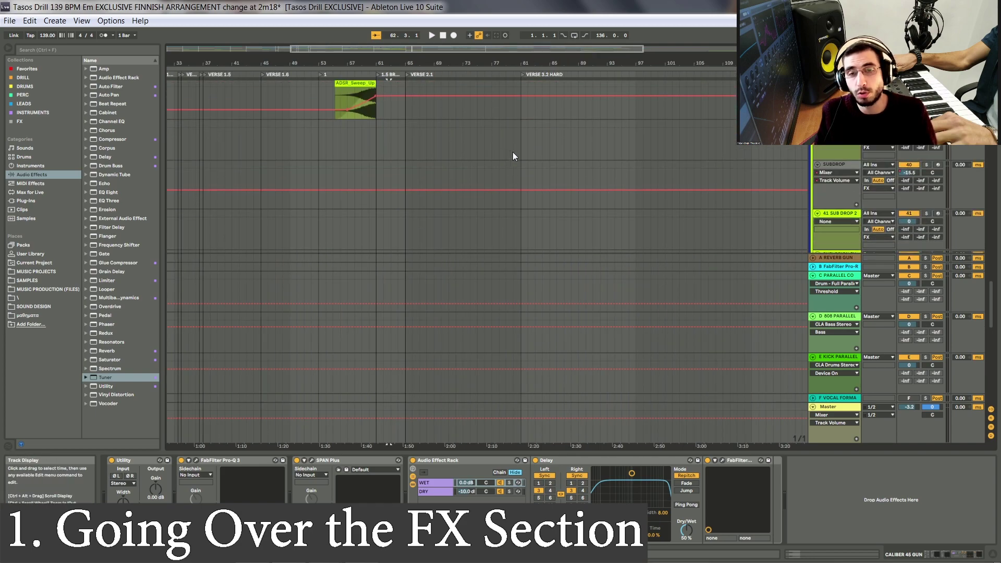
scroll(509, 173, "up", 8)
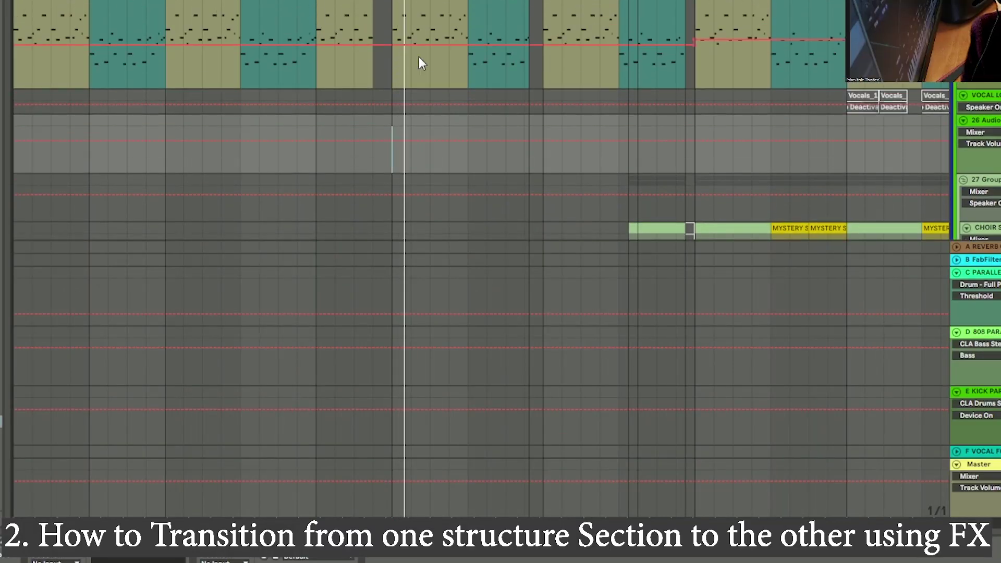
scroll(419, 57, "up", 4)
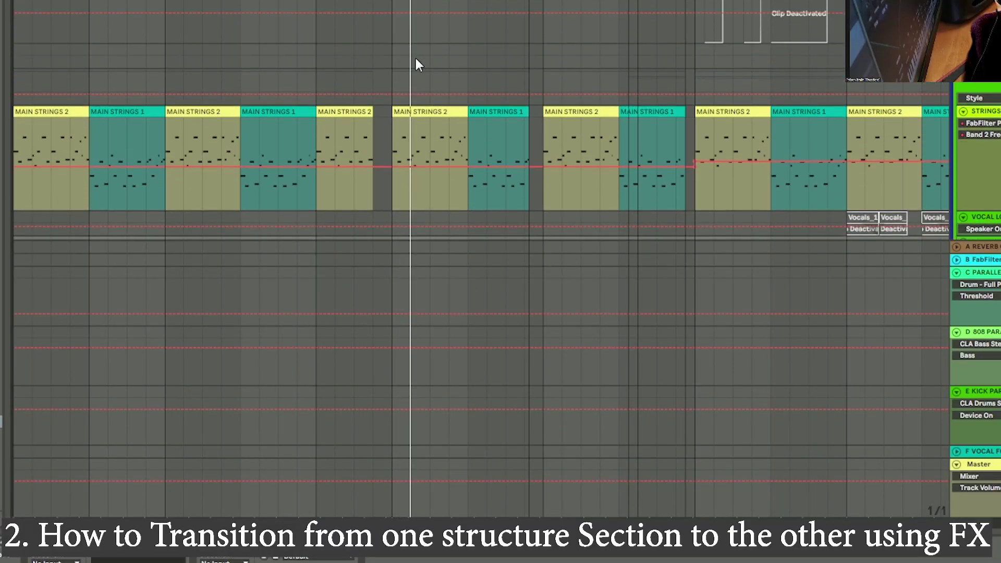
key("plus")
key("plus")
key("plus")
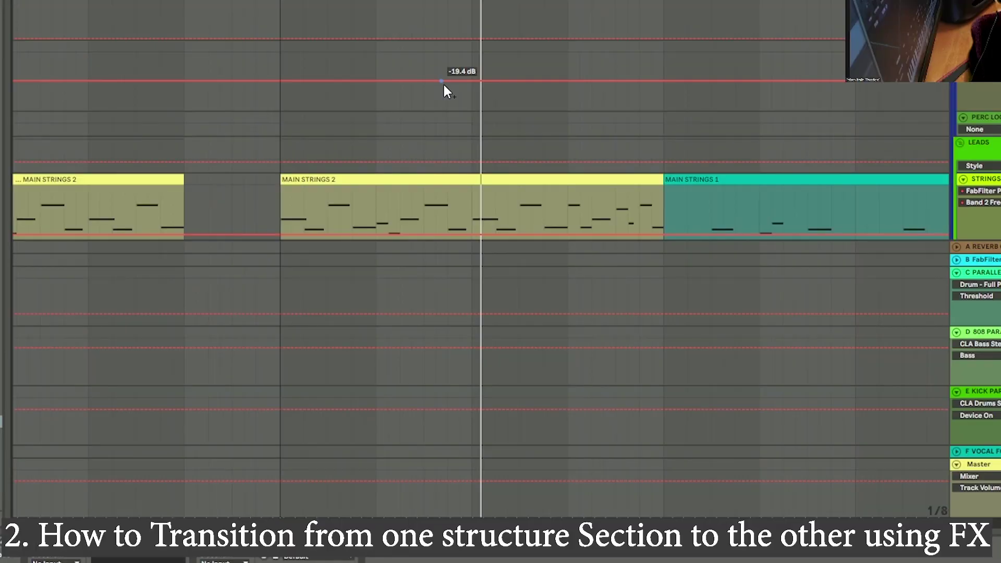
Play from the second strings clip of VERSE 1.1 DRUMS, at bar 25, into the VERSE 1.2 BREATH section.
scroll(444, 85, "down", 4)
scroll(444, 86, "up", 4)
scroll(444, 87, "down", 4)
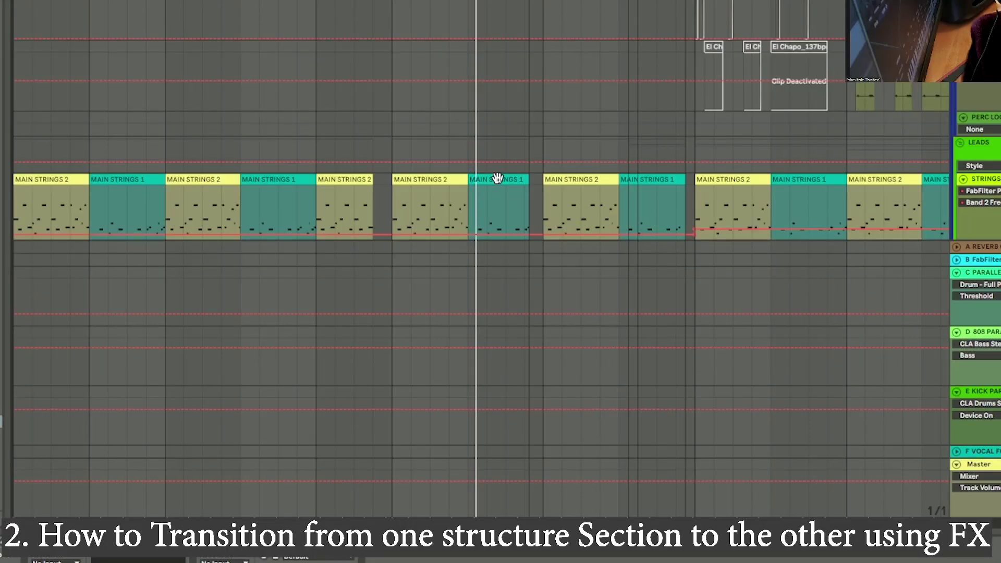
left_click(495, 174)
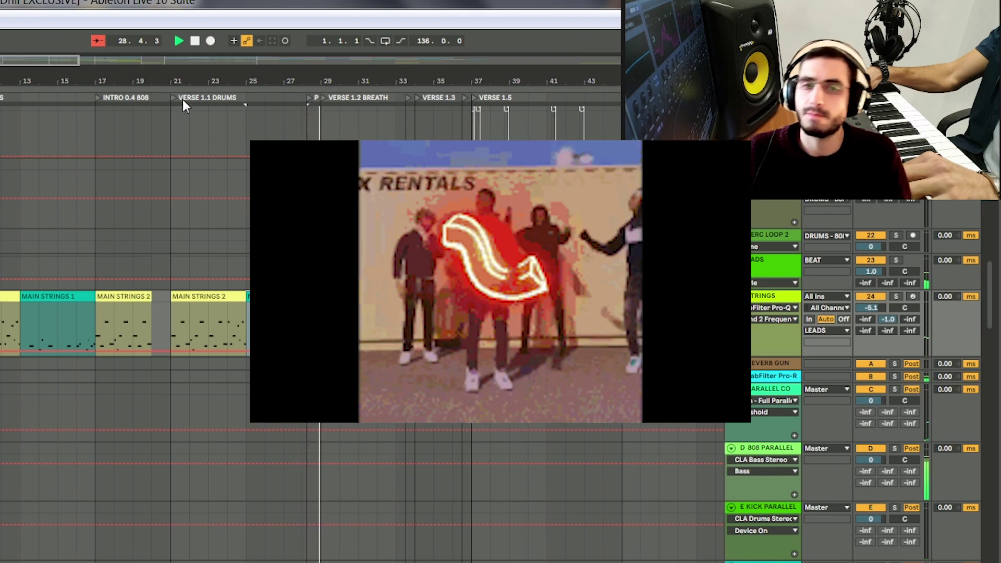
key("space")
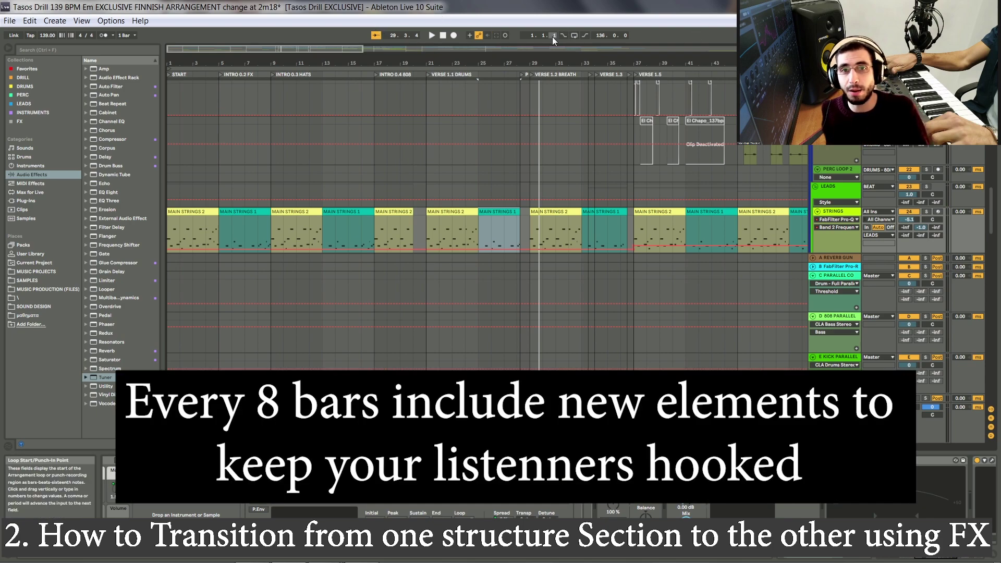
Play the opening bars of the VERSE 1.2 BREATH section from bar 29.
left_click_drag(567, 61, 497, 63)
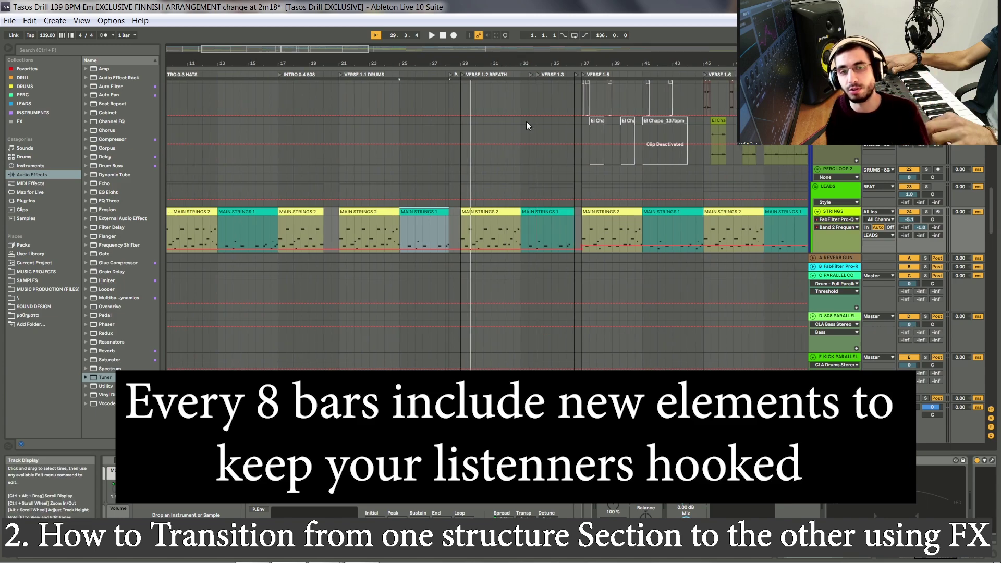
left_click(461, 155)
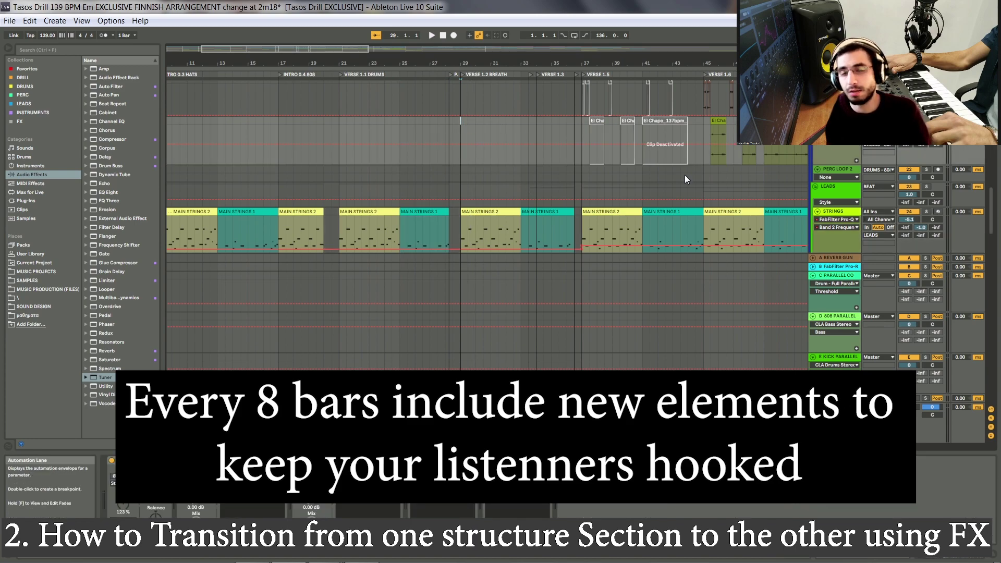
key("space")
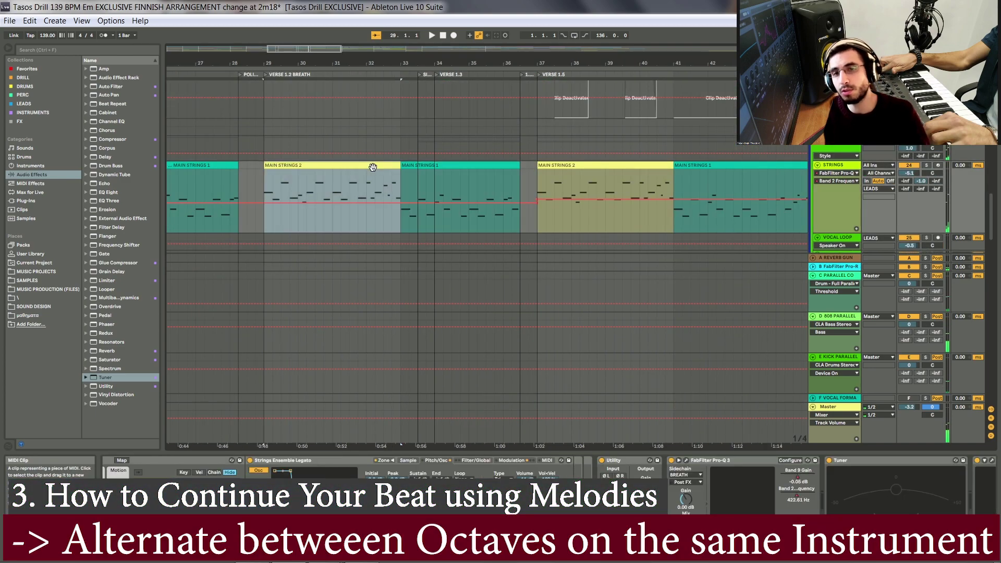
Play the transition into VERSE 1.5 from the end of the MAIN STRINGS 1 clip and again from bar 36.
left_click(447, 166)
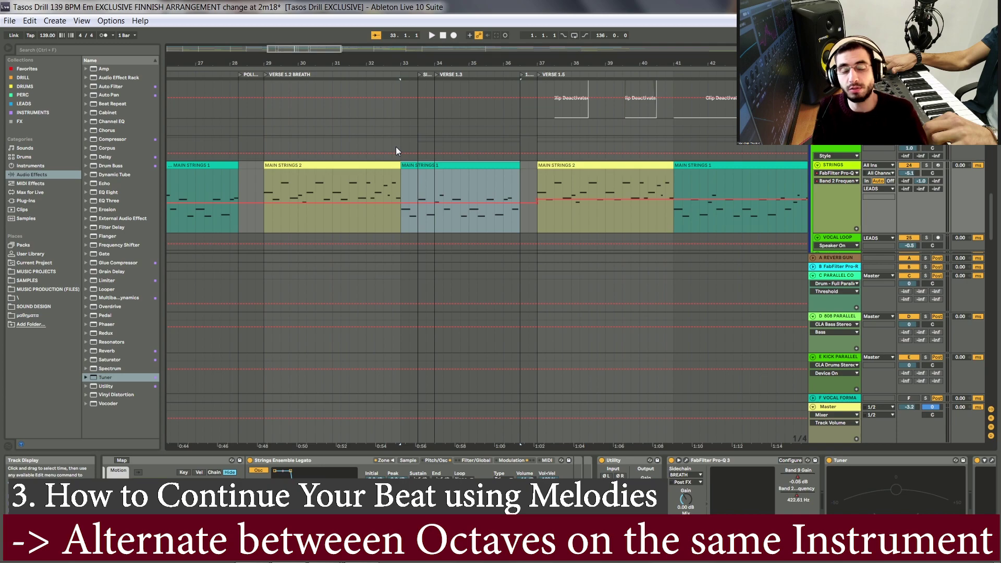
left_click(501, 173)
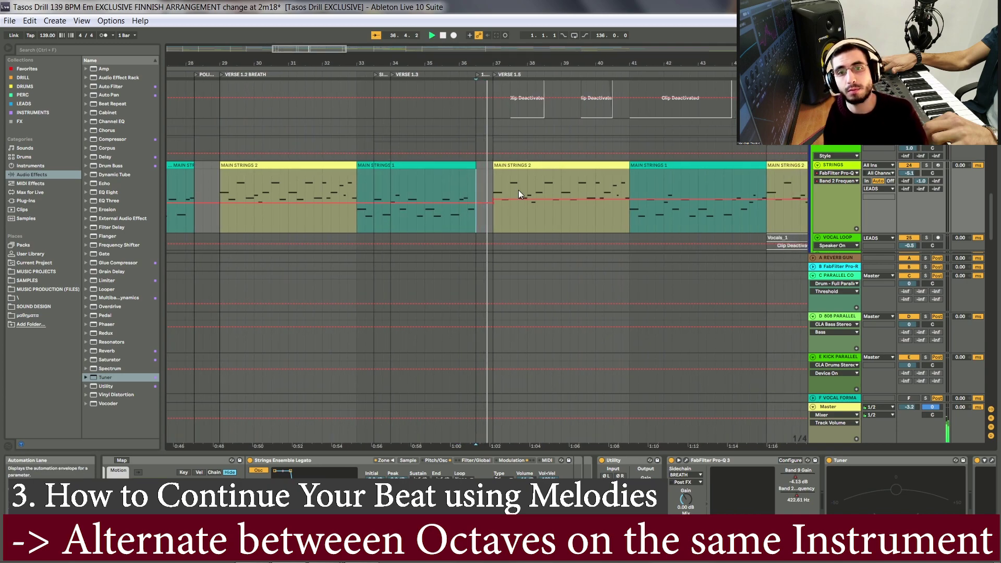
left_click(442, 177)
key("space")
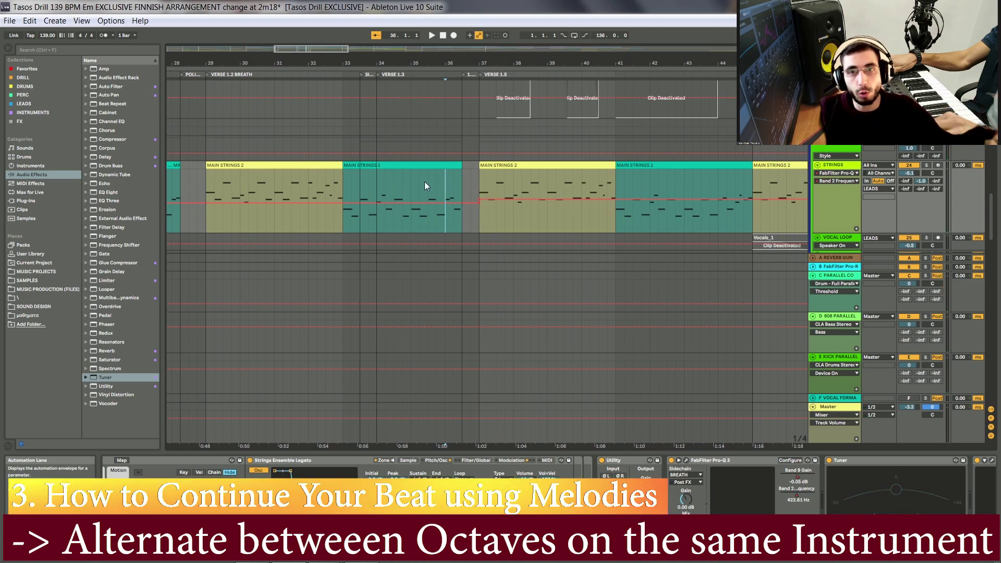
key("space")
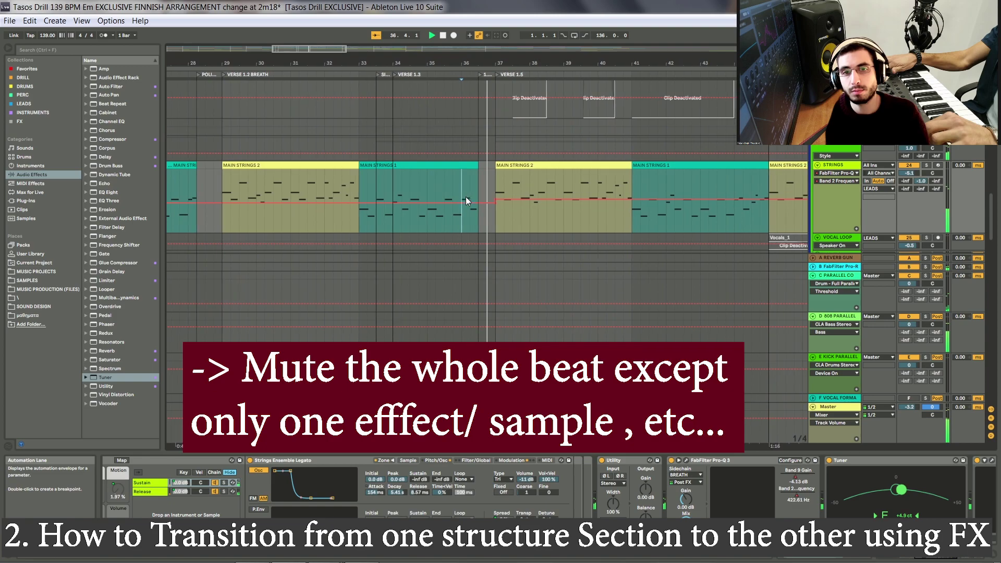
key("space")
Play the MAIN STRINGS 1 clip from bar 33, and the strings gap leading up to VERSE 1.5.
left_click(463, 165)
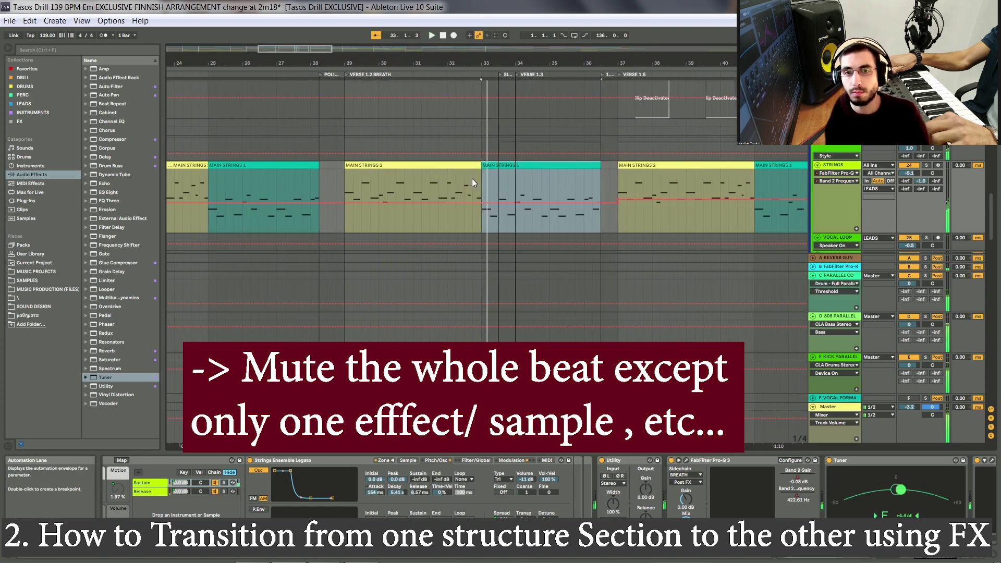
left_click(605, 182)
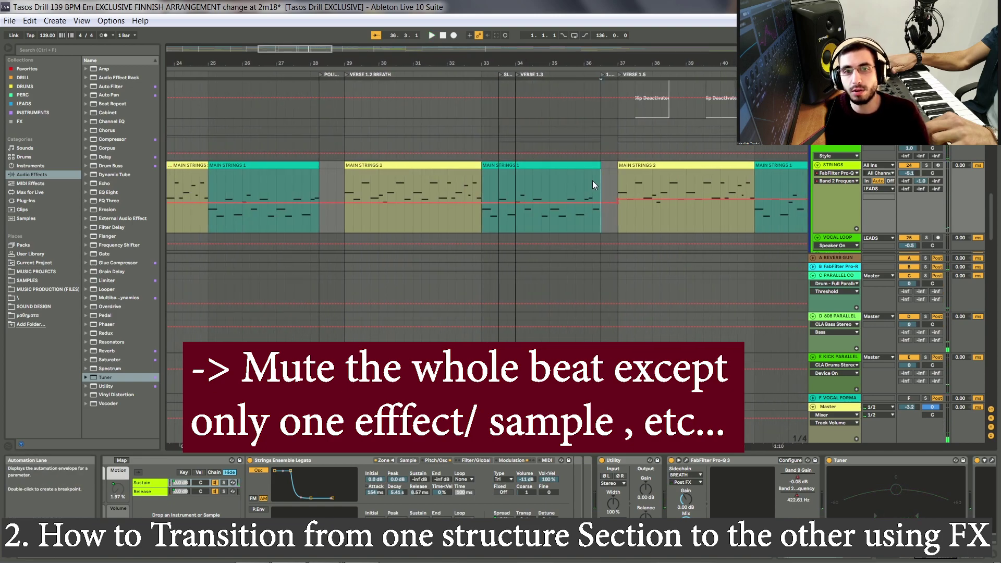
key("space")
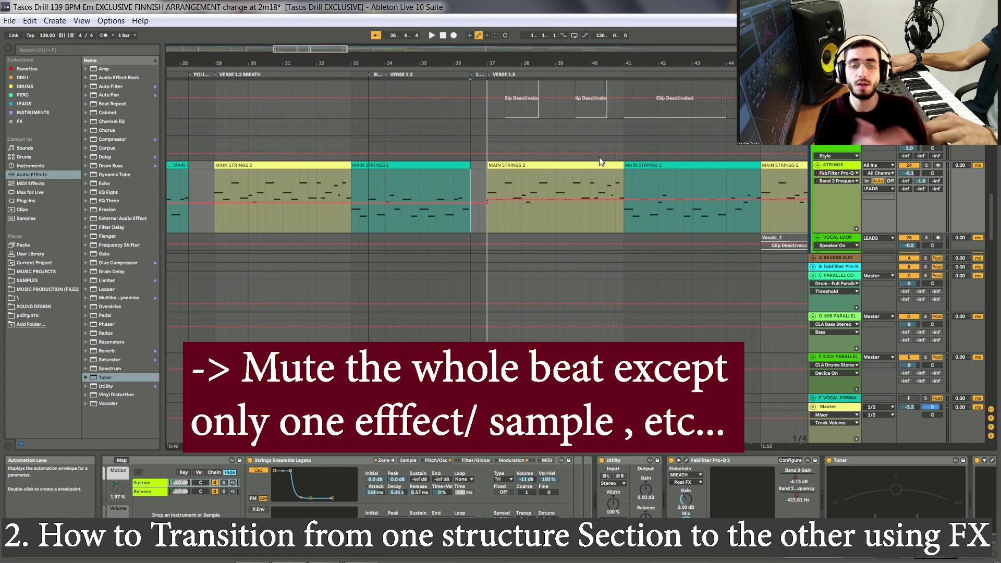
Replay the strings gap into VERSE 1.5 while looking down to the CHOIR STABS track.
key("space")
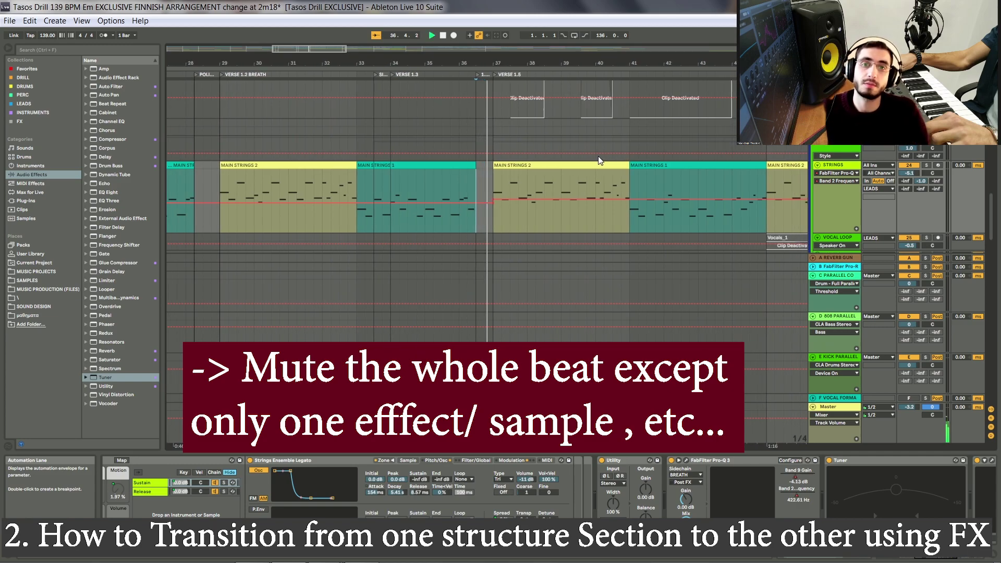
scroll(479, 175, "down", 3)
scroll(475, 171, "down", 3)
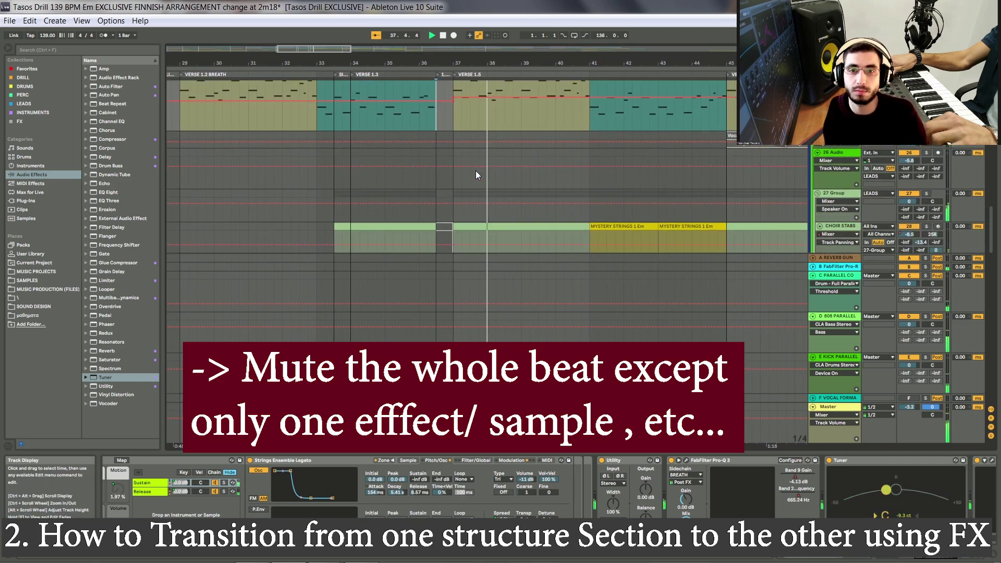
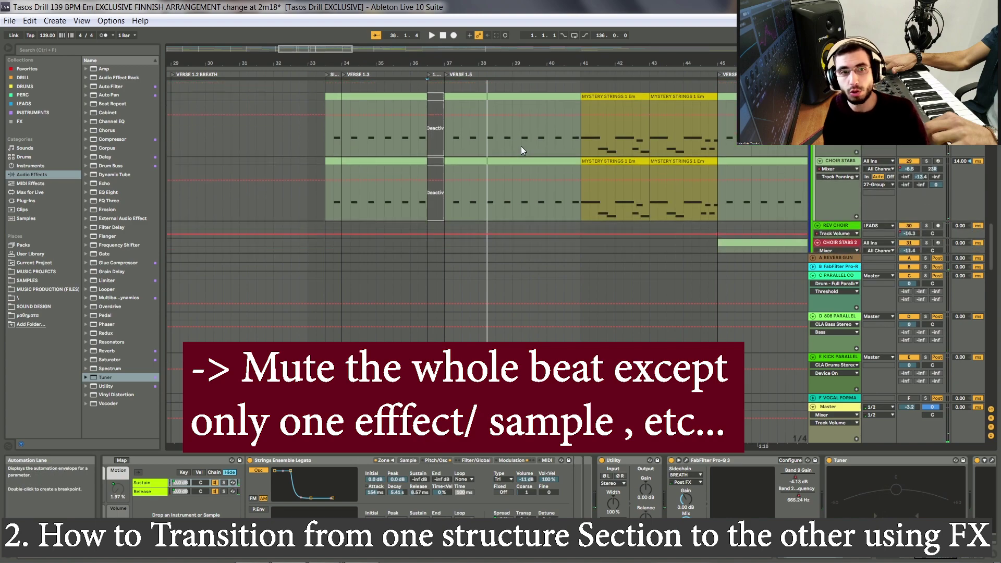
Examine the CHOIR STABS clips and the MAIN STRINGS 2 clip in the VERSE 1.5 section.
left_click(838, 139)
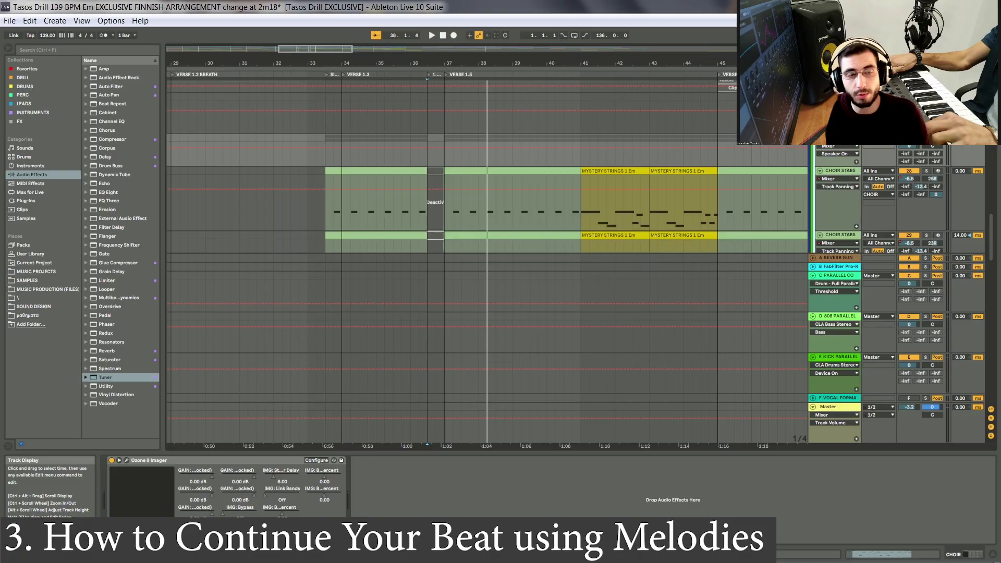
scroll(842, 193, "down", 3)
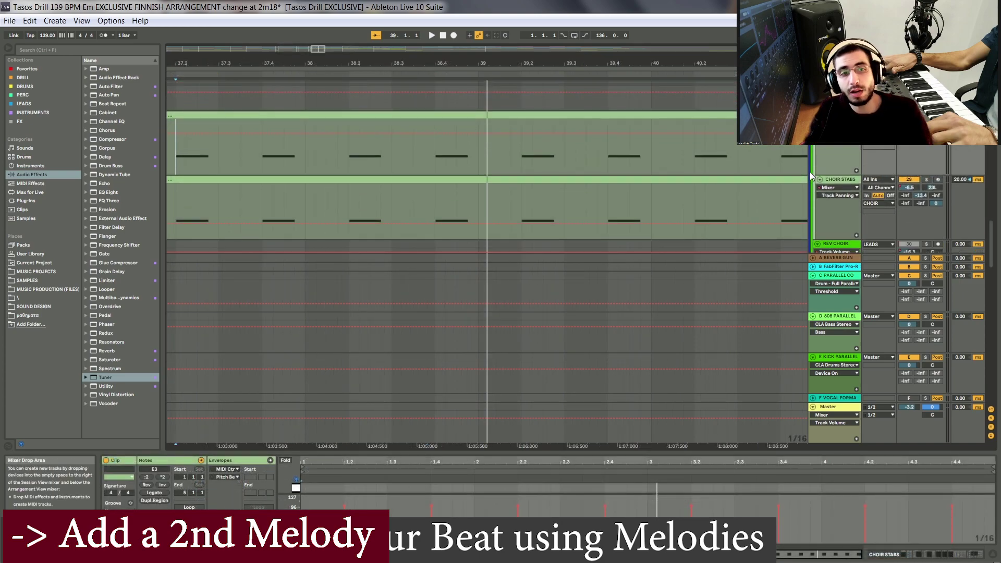
scroll(811, 167, "down", 2)
scroll(812, 164, "up", 3)
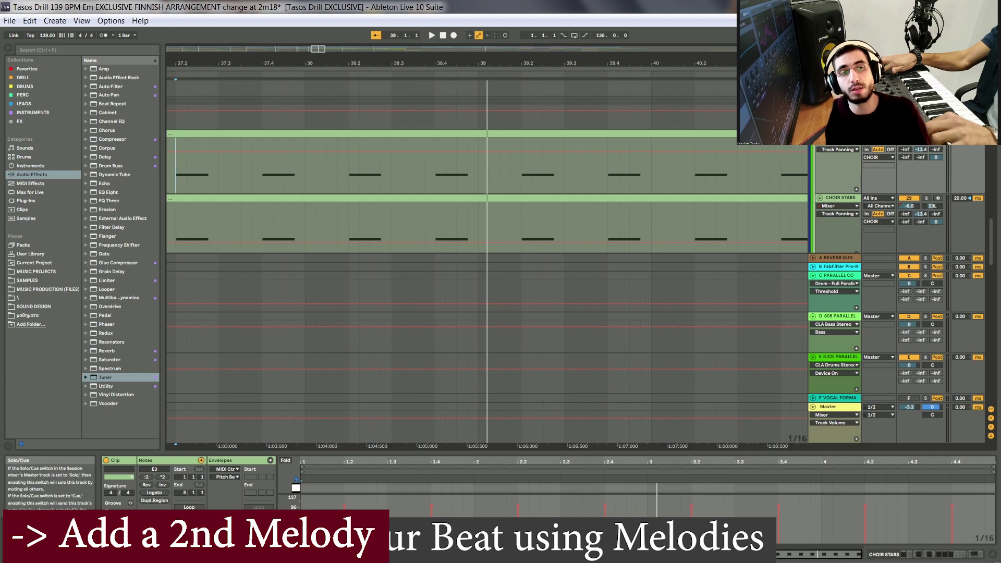
scroll(659, 161, "up", 10)
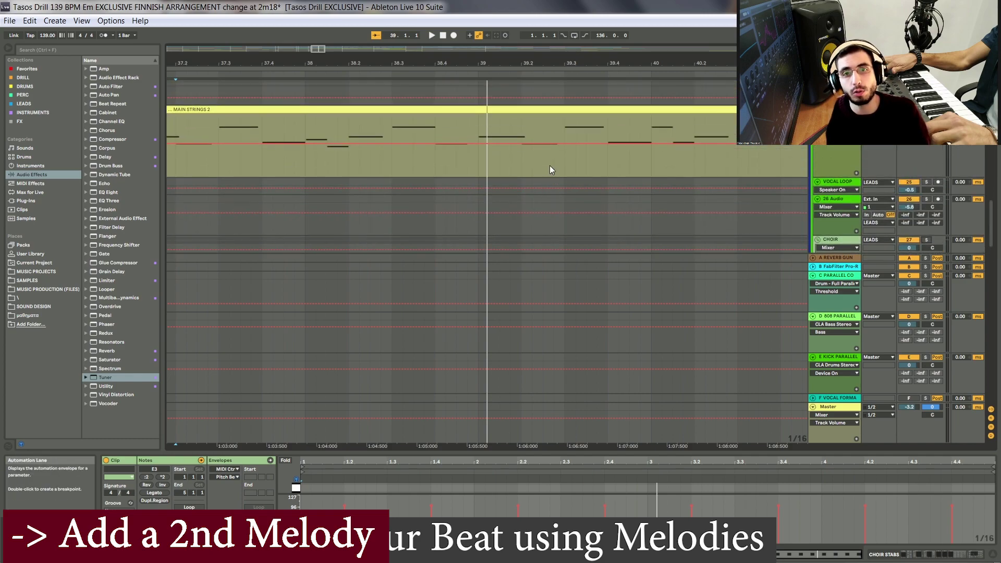
scroll(550, 164, "down", 5, "ctrl")
scroll(533, 166, "up", 6, "ctrl")
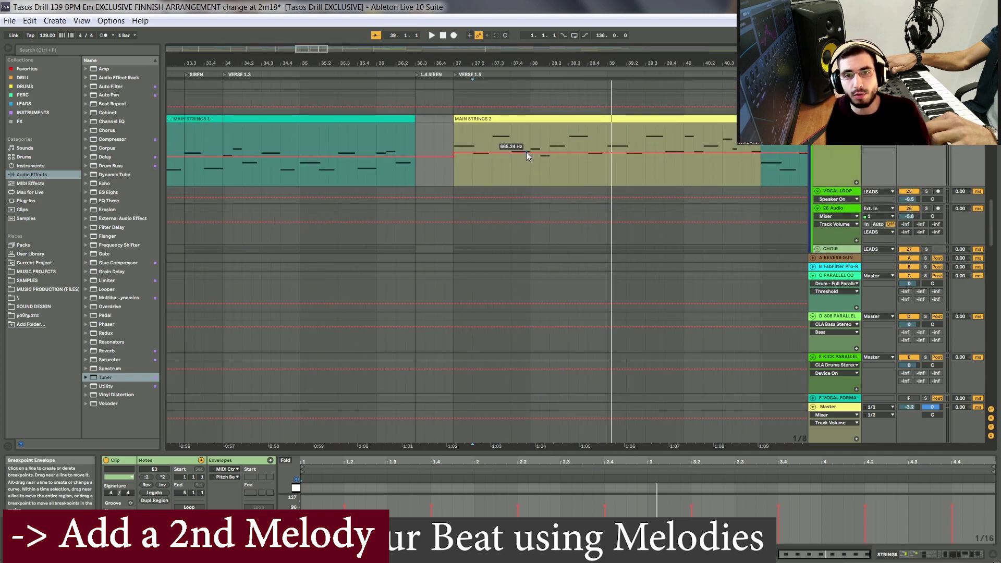
Open FabFilter Pro-Q 3 on the STRINGS track and position its window below the strings clips.
left_click(528, 156)
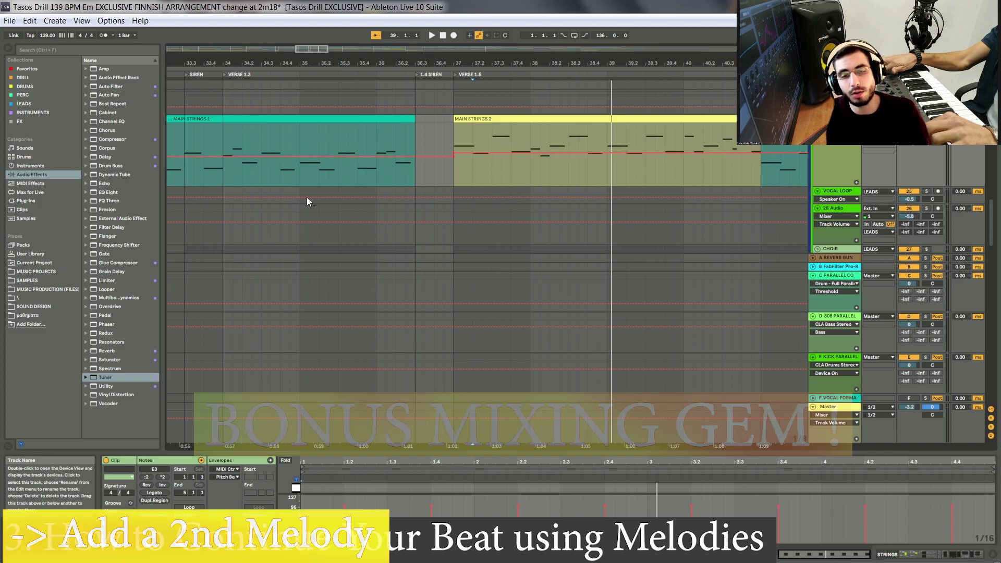
left_click(827, 163)
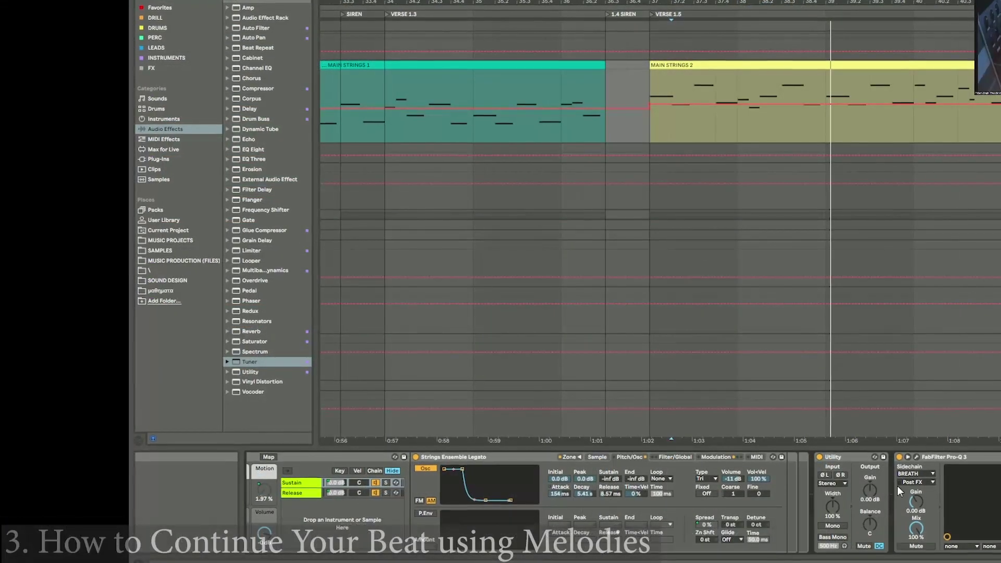
left_click(687, 460)
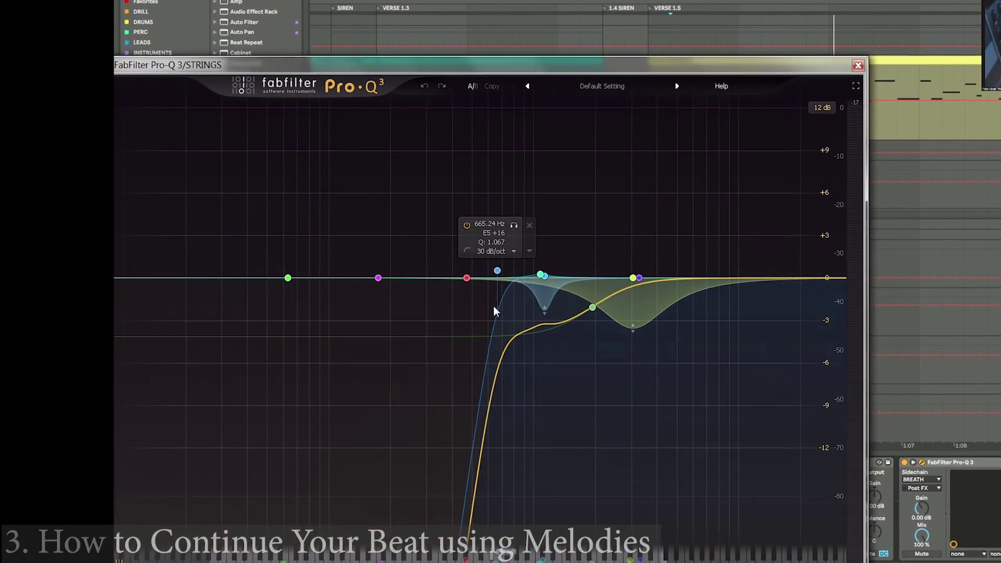
left_click_drag(645, 69, 719, 182)
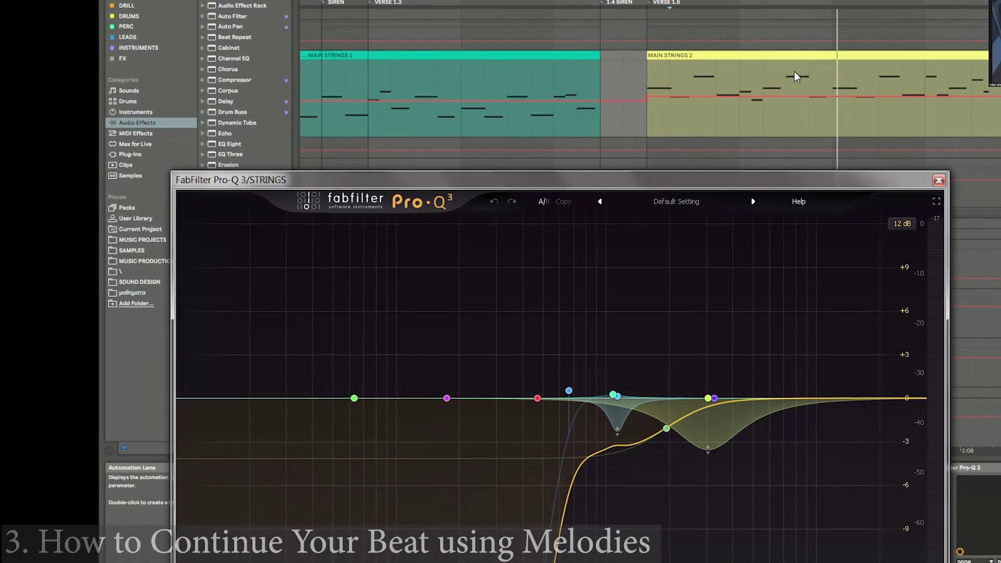
Play from the MAIN STRINGS 1 clip in VERSE 1.3 into MAIN STRINGS 2 in VERSE 1.5 while watching the EQ curve.
mouse_move(567, 392)
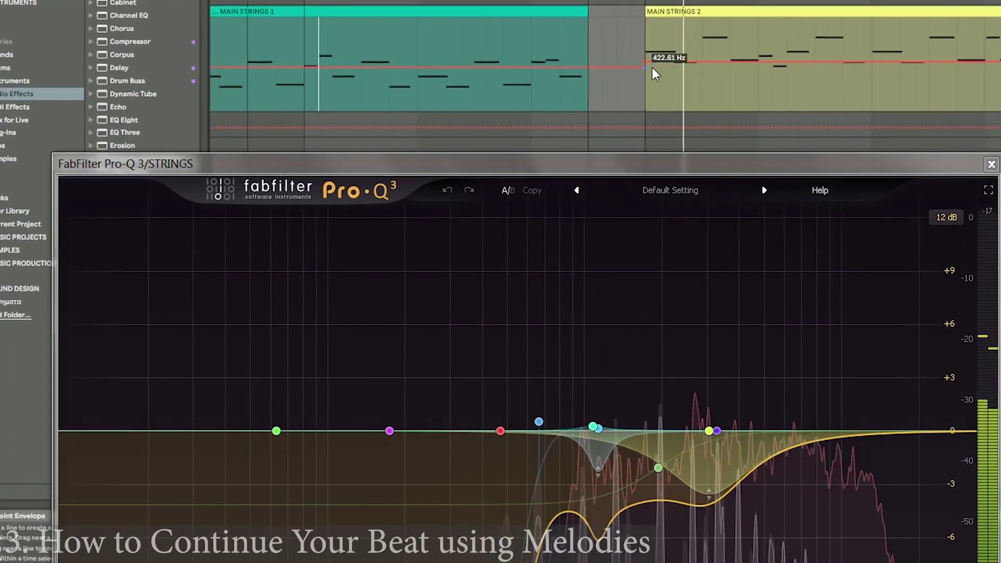
scroll(683, 59, "down", 4)
key("space")
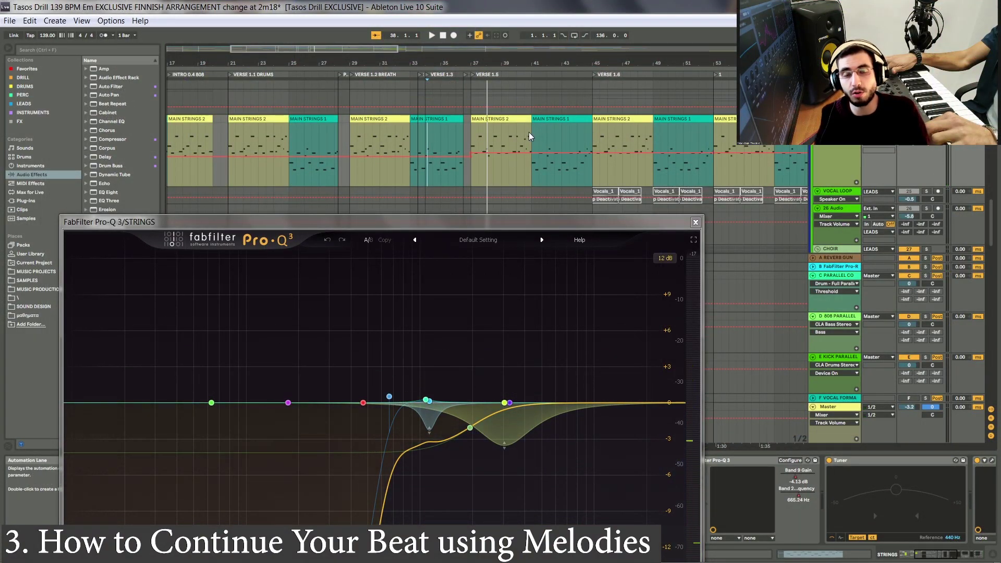
Play the MAIN STRINGS 1 clip from bar 41, and the MAIN STRINGS 1 clip in VERSE 1.3.
left_click(497, 116)
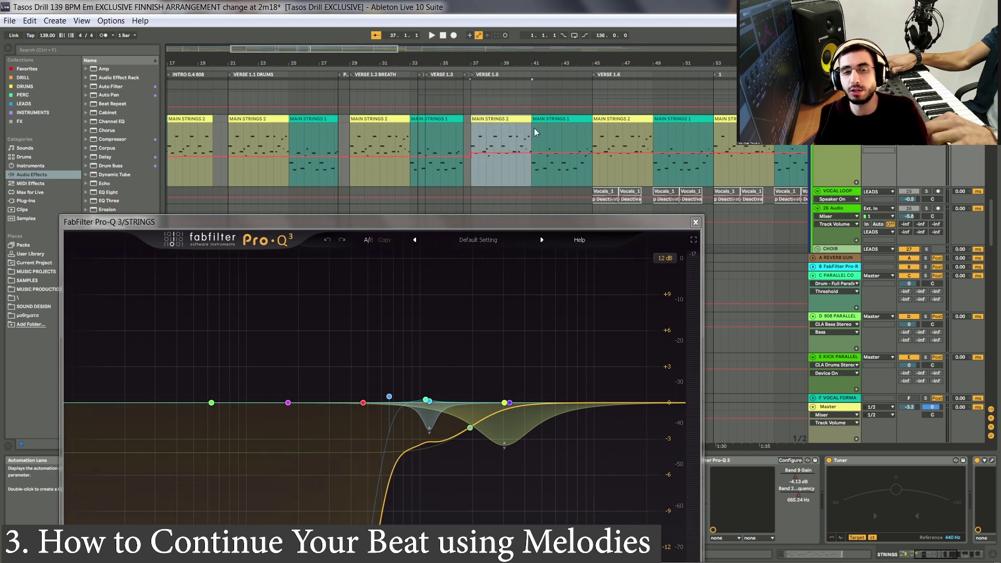
left_click(546, 119)
key("space")
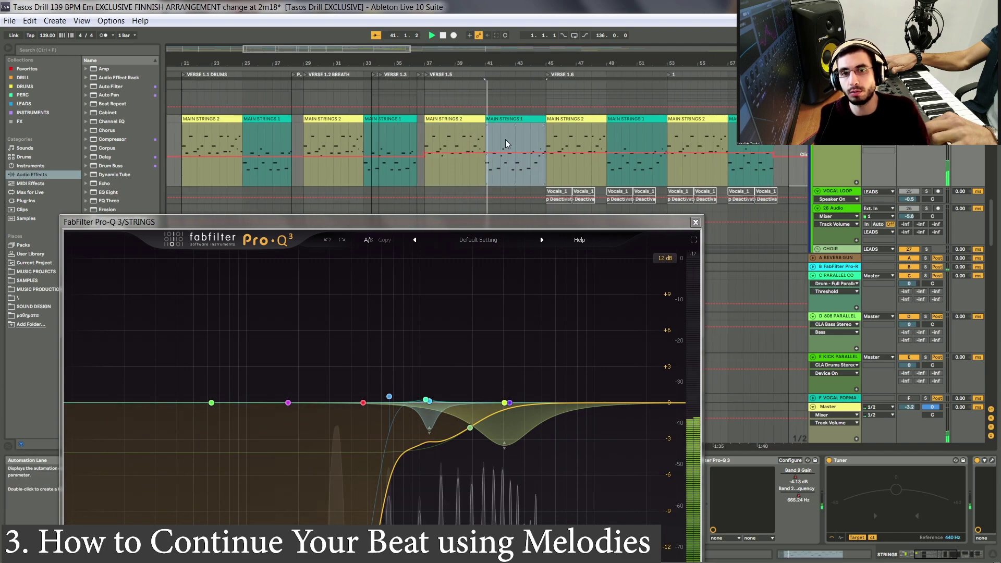
key("space")
key("space")
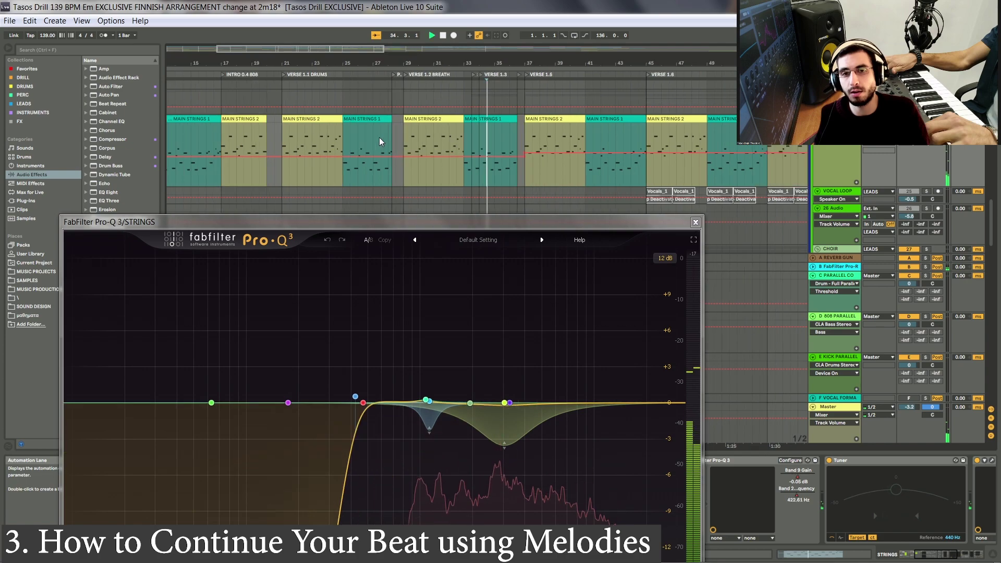
key("space")
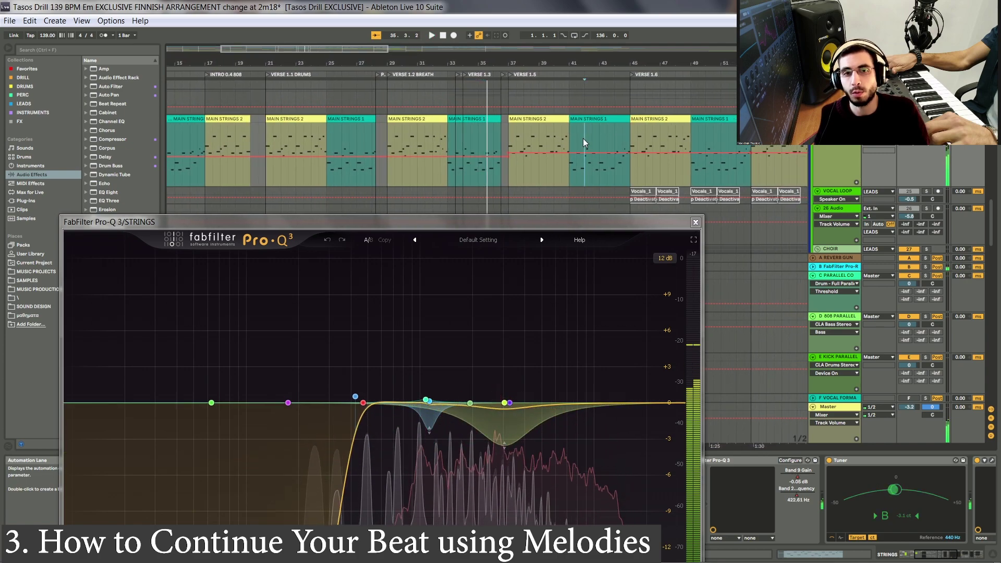
Compare the EQ settings at the MAIN STRINGS 1 clips from bars 33 and 41, and look over the CHOIR STABS clips.
left_click(583, 141)
left_click(473, 118)
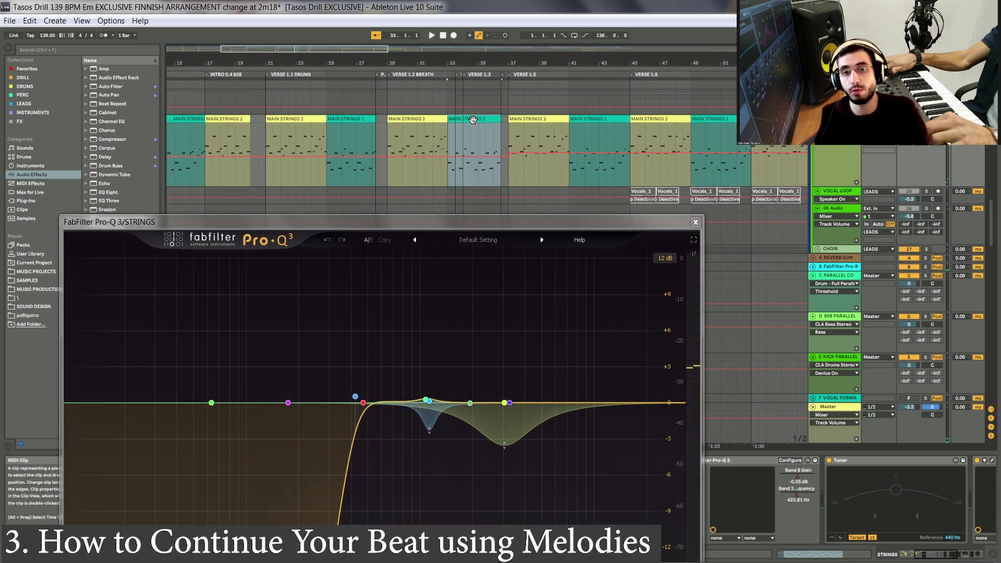
left_click(602, 121)
scroll(580, 160, "down", 5)
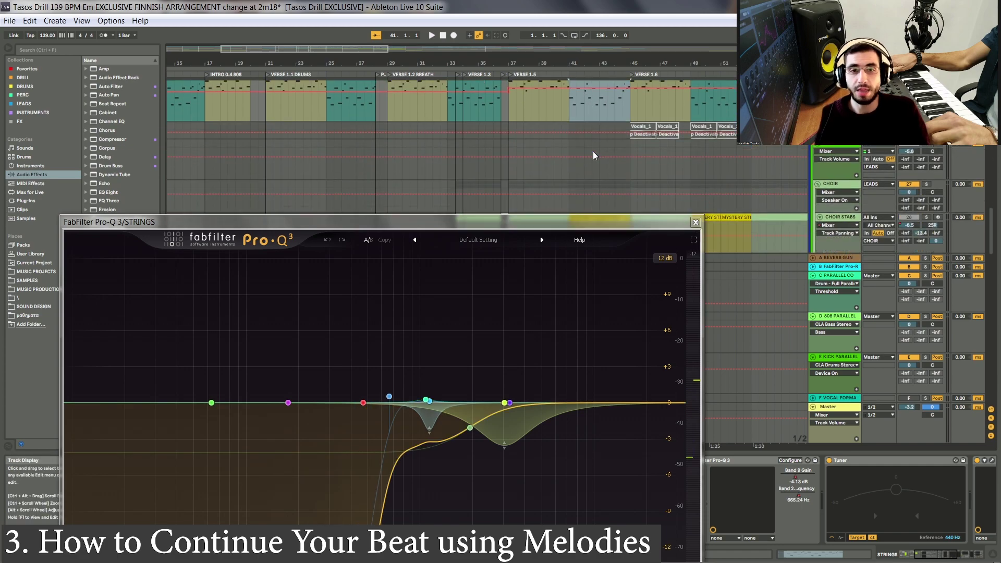
scroll(856, 156, "up", 1)
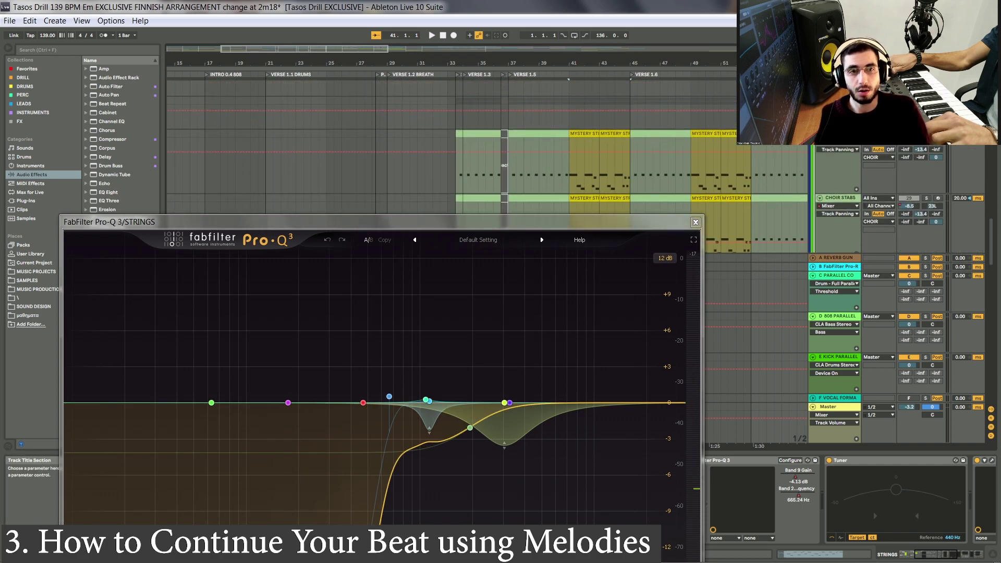
left_click(551, 133)
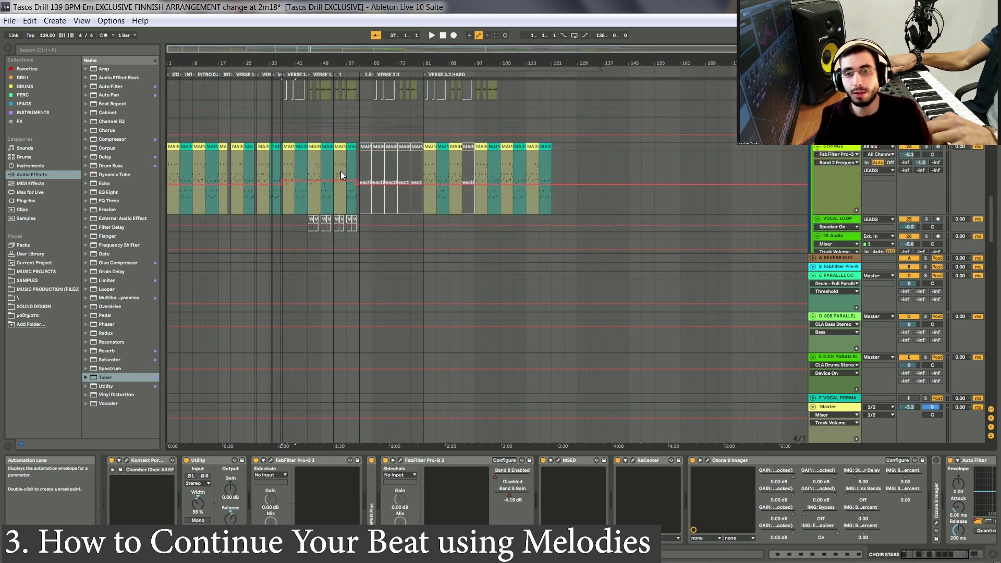
Play the transition into the 1.5 BREAK section from bar 58 while looking over the deactivated strings and choir clips.
scroll(342, 170, "up", 2)
scroll(364, 205, "up", 5)
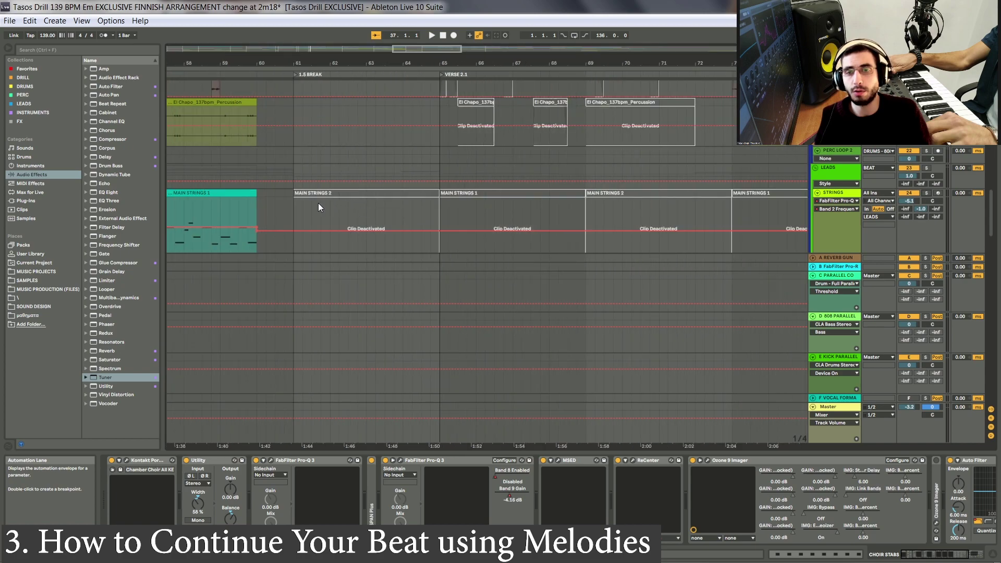
left_click(251, 158)
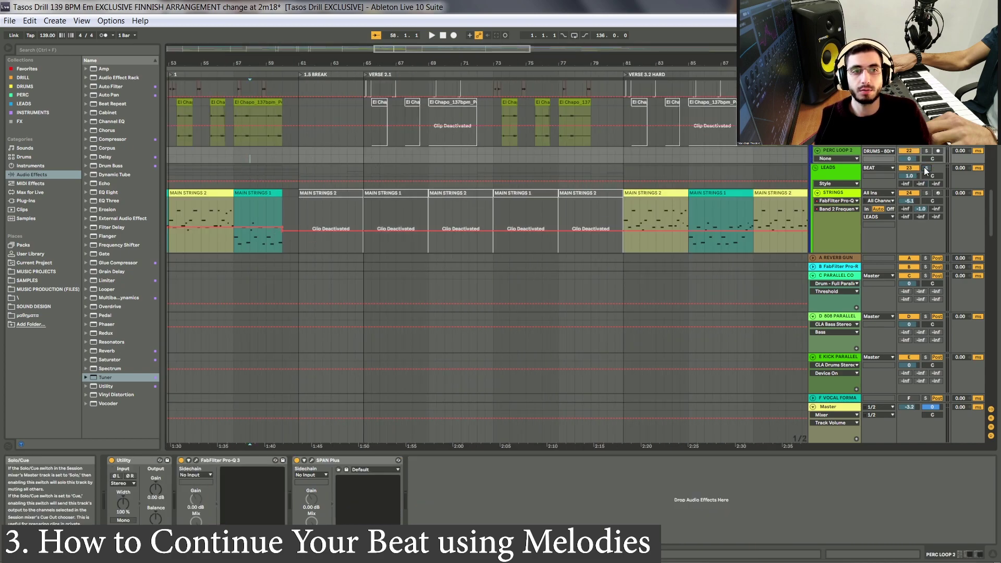
key("space")
scroll(514, 175, "up", 5)
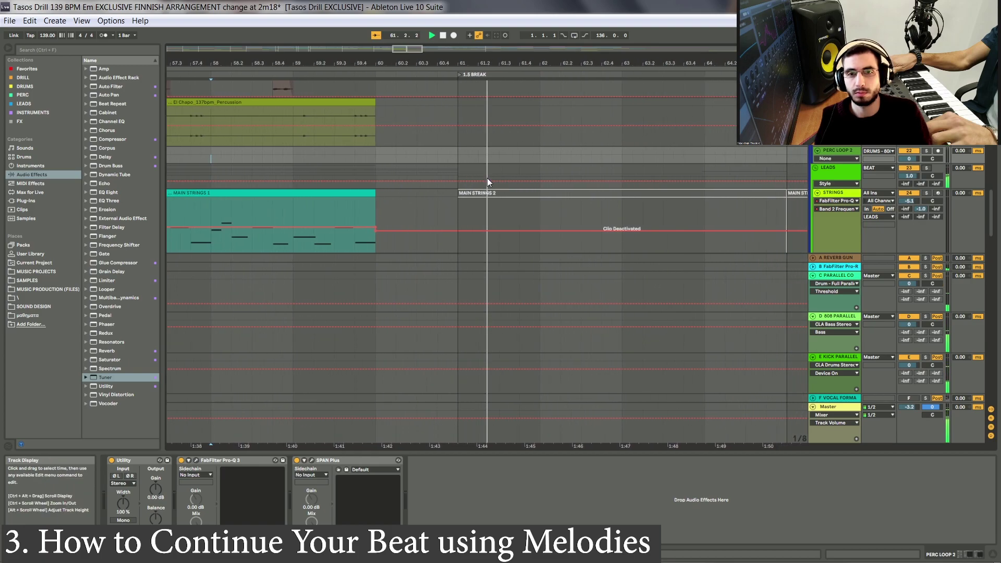
scroll(487, 177, "down", 5)
scroll(486, 178, "down", 3)
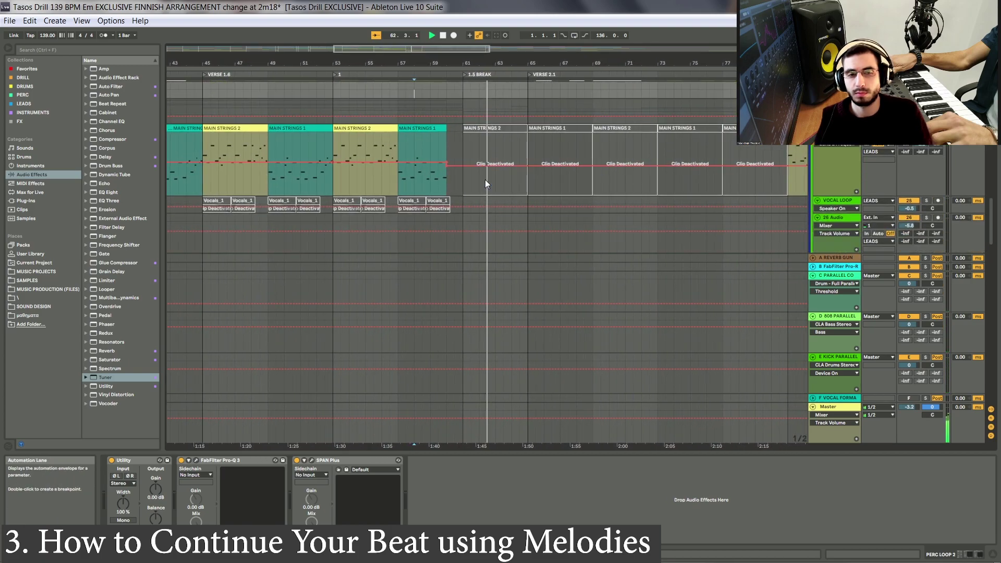
scroll(485, 180, "down", 5)
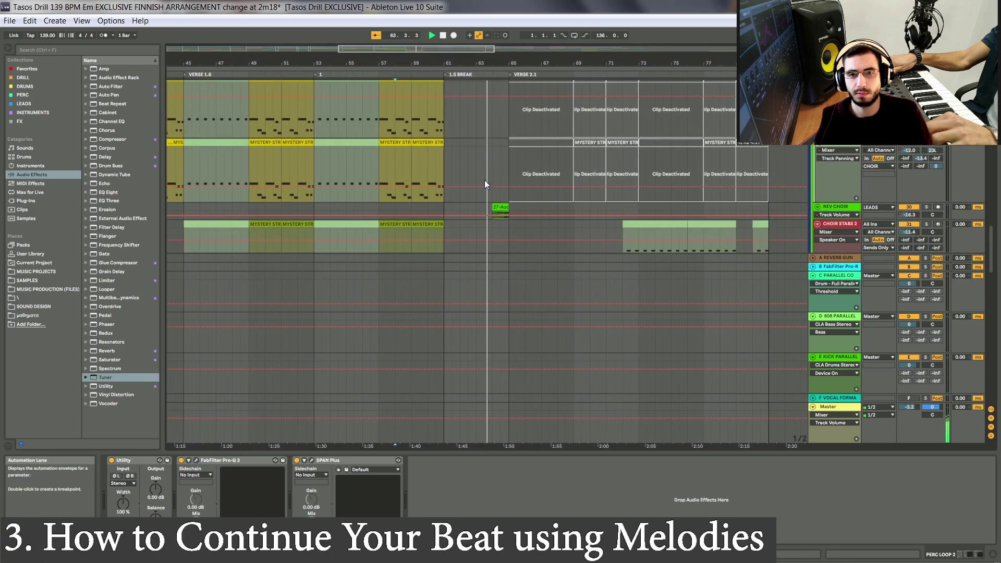
Play the 1.5 BREAK section from bar 61 into VERSE 2.1 while looking down to the CHRODS track's MAIN LOOP clips.
left_click(437, 156)
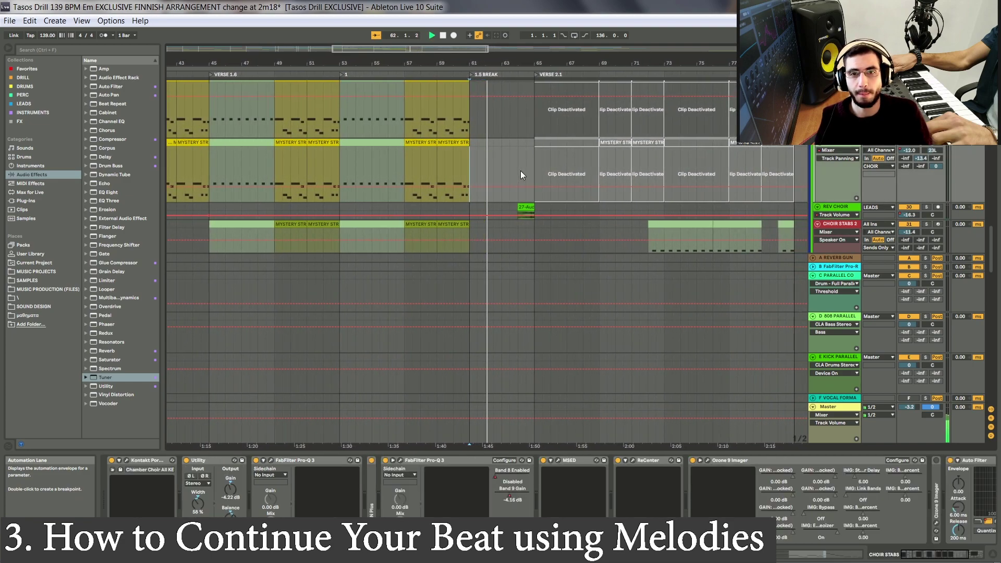
scroll(519, 172, "down", 1)
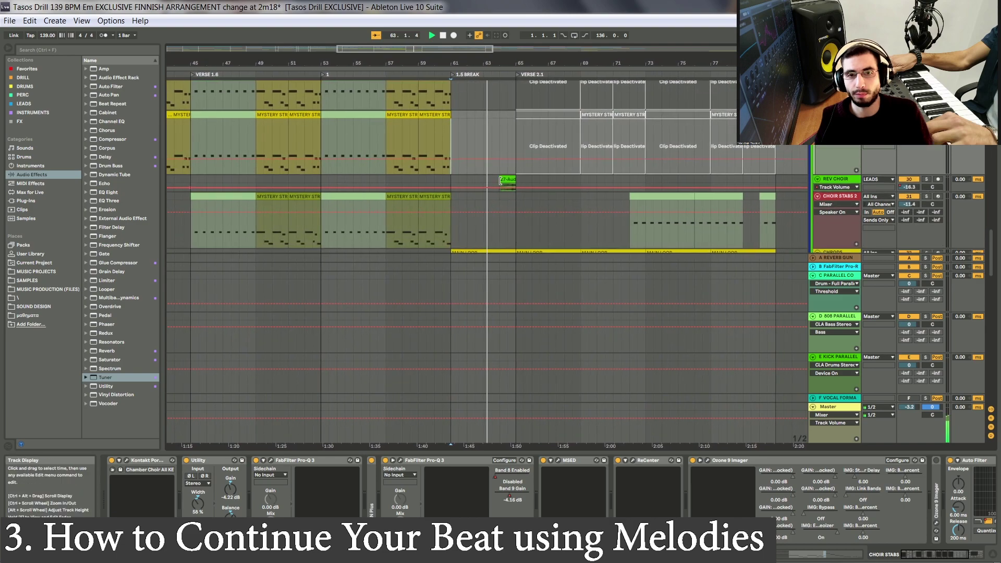
scroll(496, 176, "down", 1)
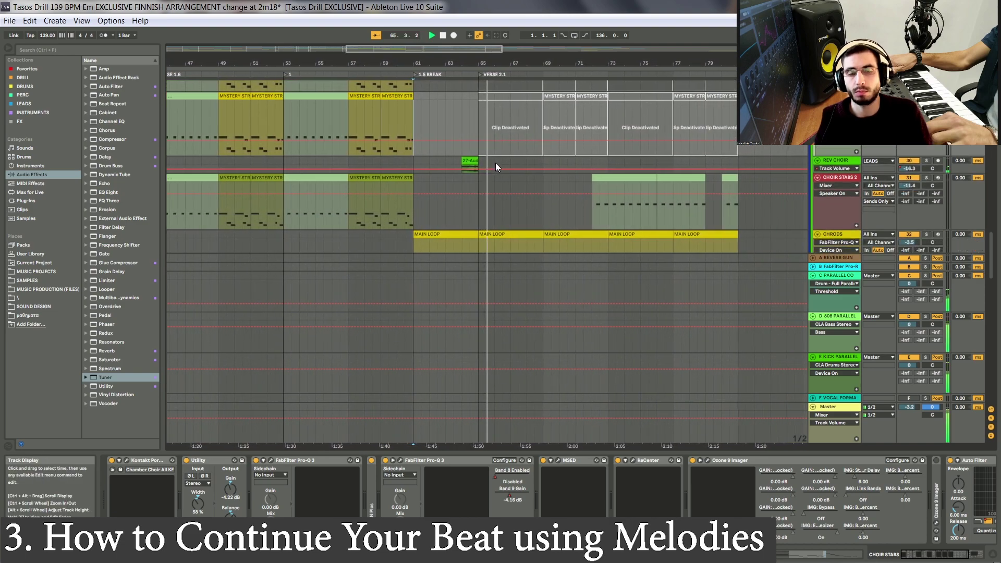
scroll(495, 162, "down", 3)
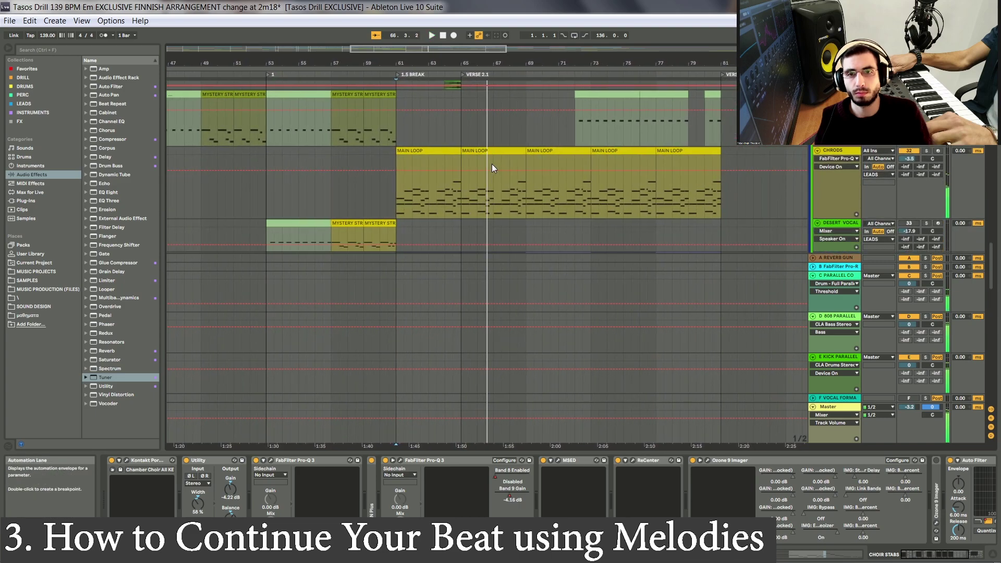
key("space")
key("space")
Play the opening of the first MAIN LOOP clip on the CHRODS track, and mark the start of 1.5 BREAK on CHOIR STABS 2.
left_click(507, 151)
key("space")
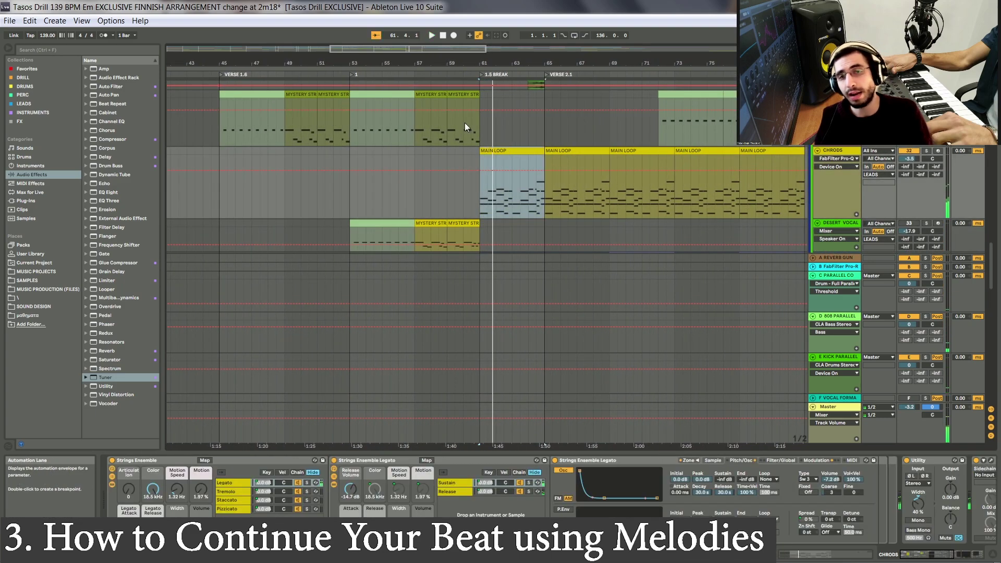
key("space")
left_click(481, 127)
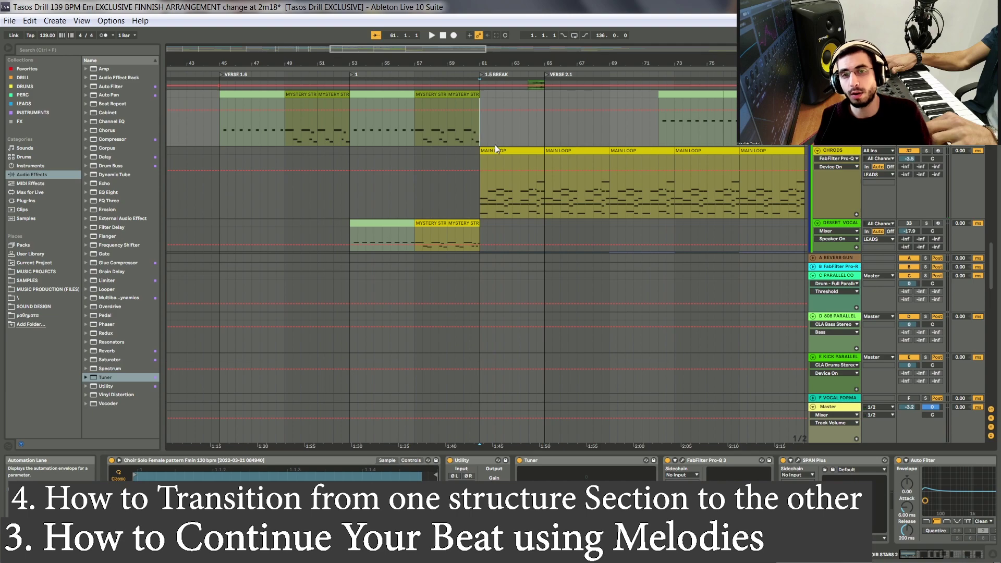
Replay the first MAIN LOOP clip on the CHRODS track from bar 61 while looking down to the WOODWINDS clips.
left_click(495, 150)
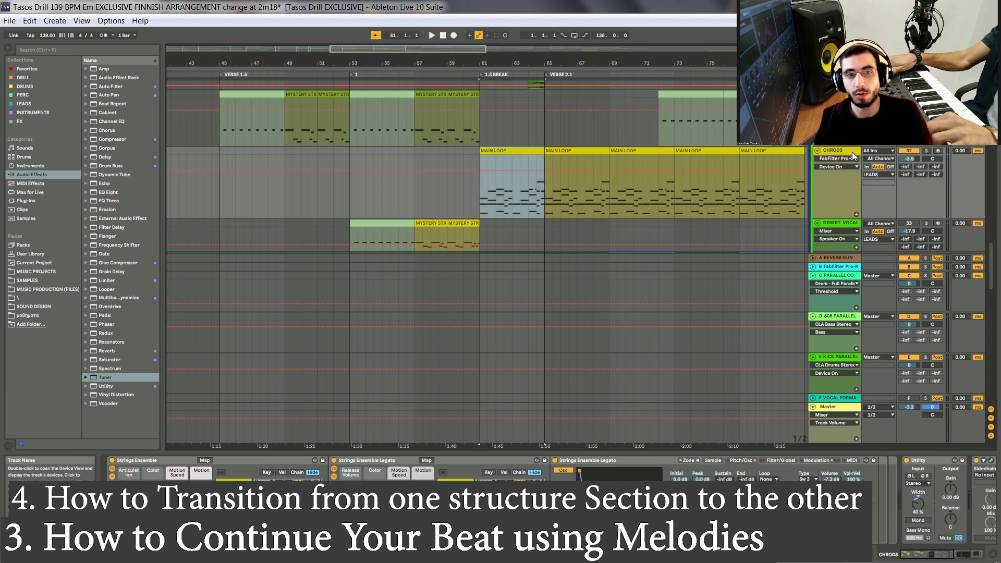
key("space")
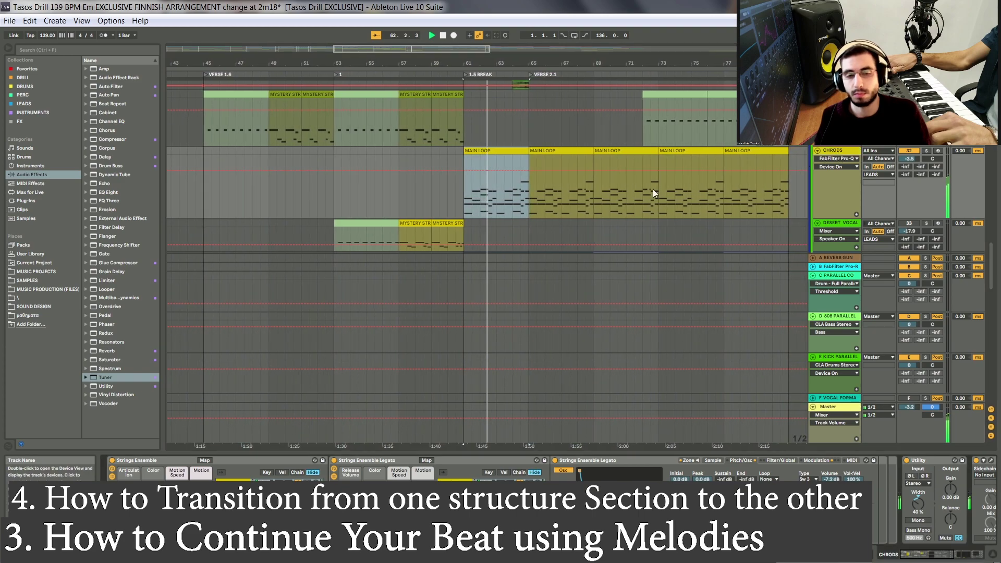
scroll(840, 159, "down", 2)
Examine the FabFilter Pro-Q 3 curve on the CHRODS track, first with playback running and again with it stopped.
left_click_drag(913, 556, 945, 556)
left_click(514, 461)
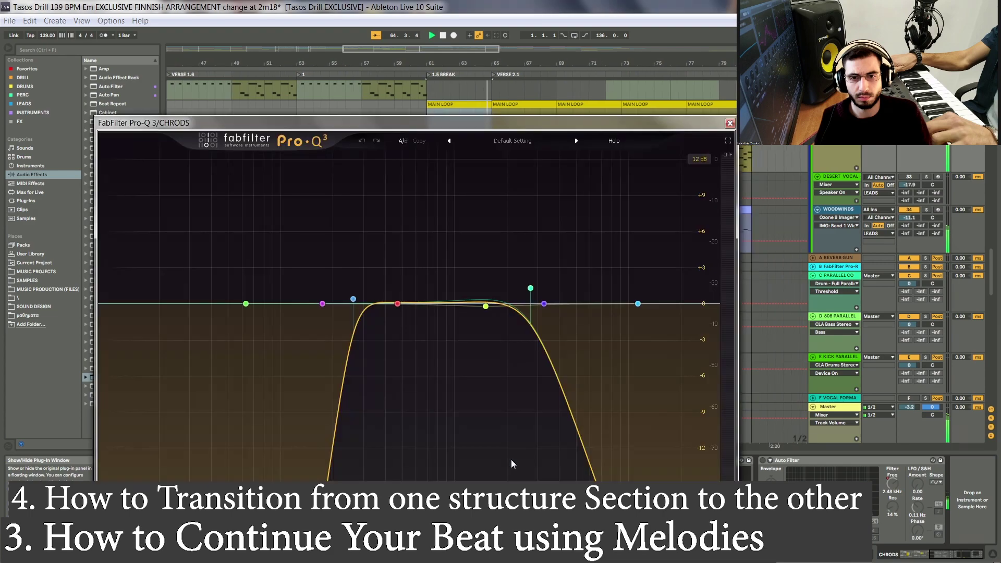
left_click(731, 123)
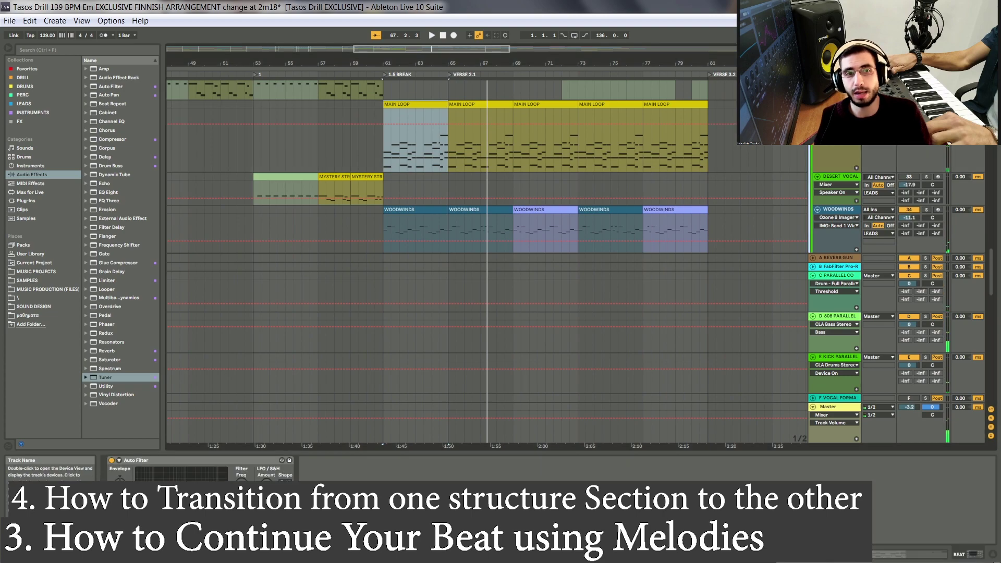
left_click(825, 148)
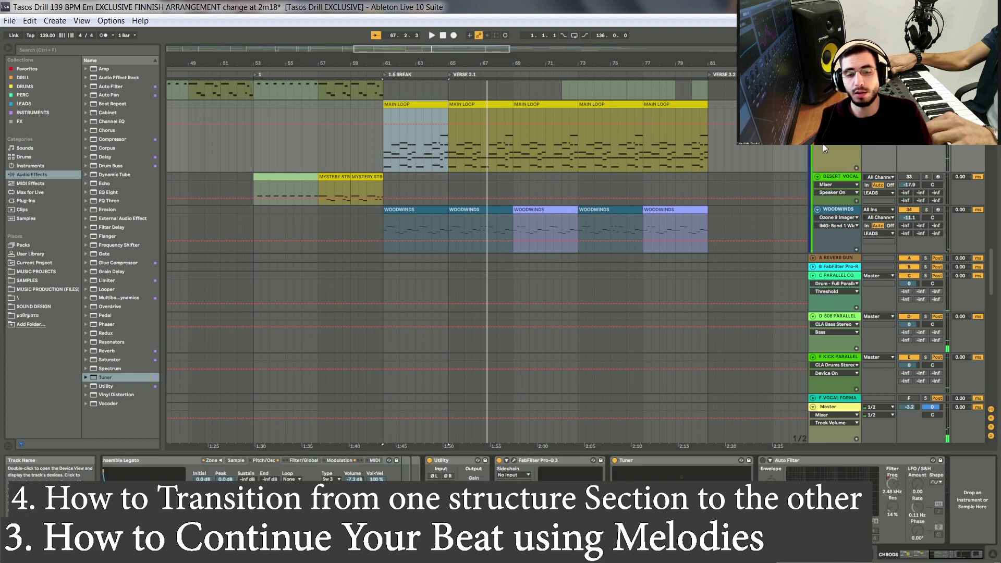
left_click(515, 461)
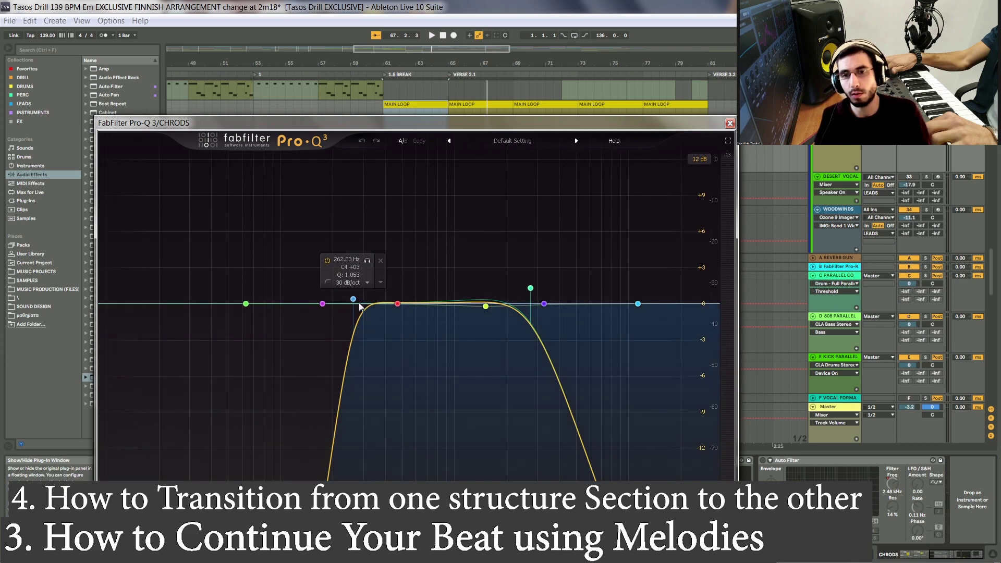
left_click(730, 124)
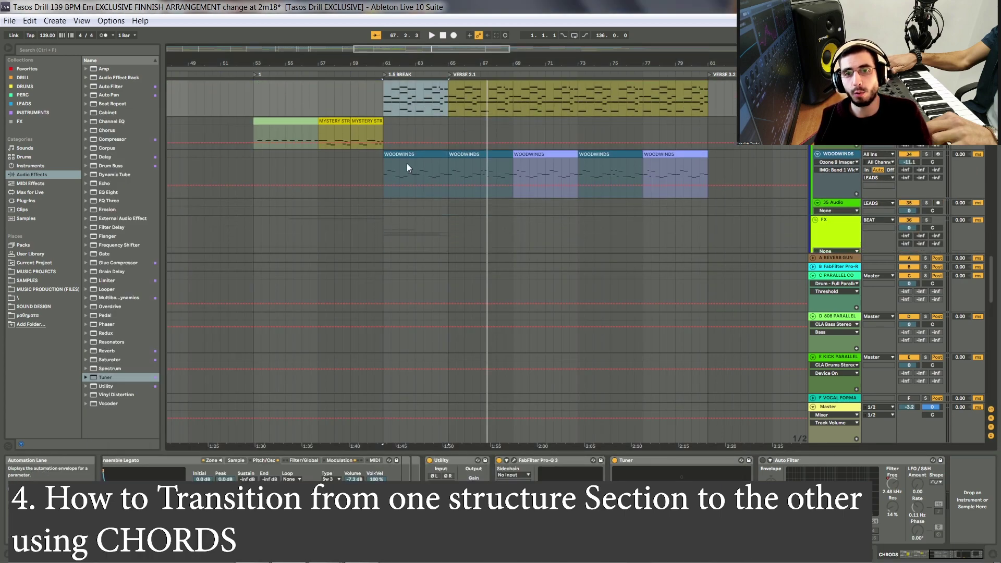
Play the first WOODWINDS clip from bar 61 with the track's FabFilter Pro-Q 3 curve open, and select the second WOODWINDS clip.
left_click(393, 153)
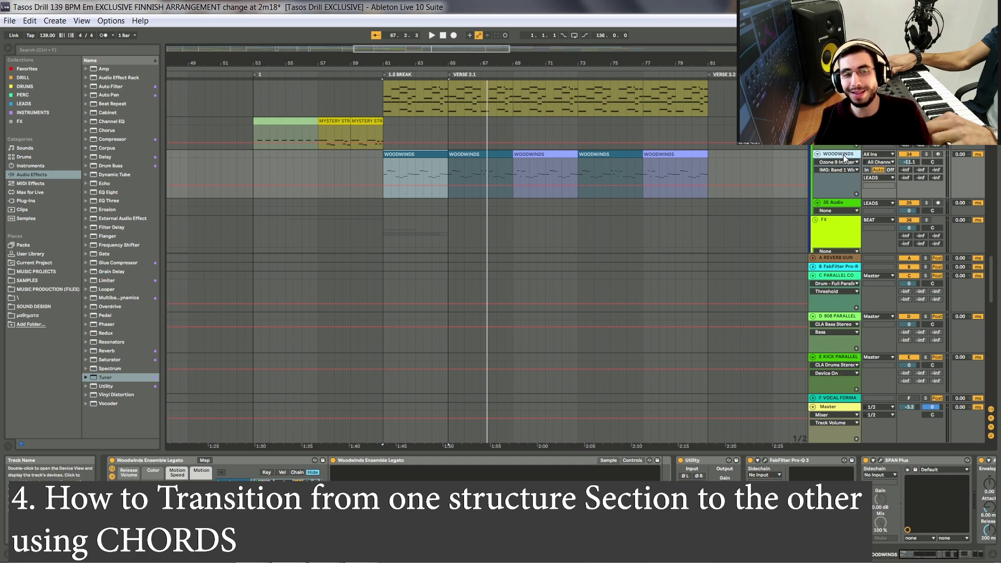
left_click(765, 461)
key("space")
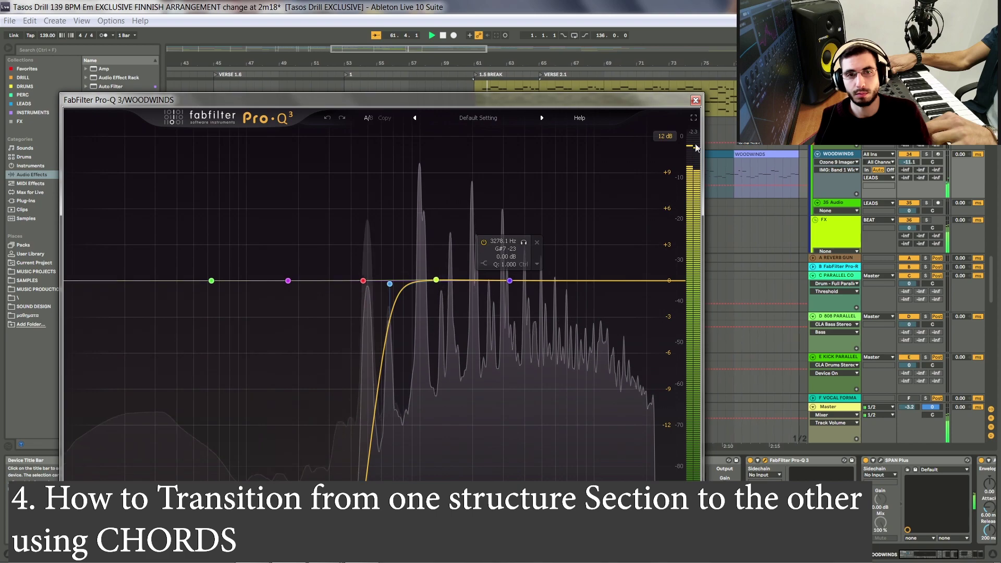
left_click(696, 99)
left_click(560, 149)
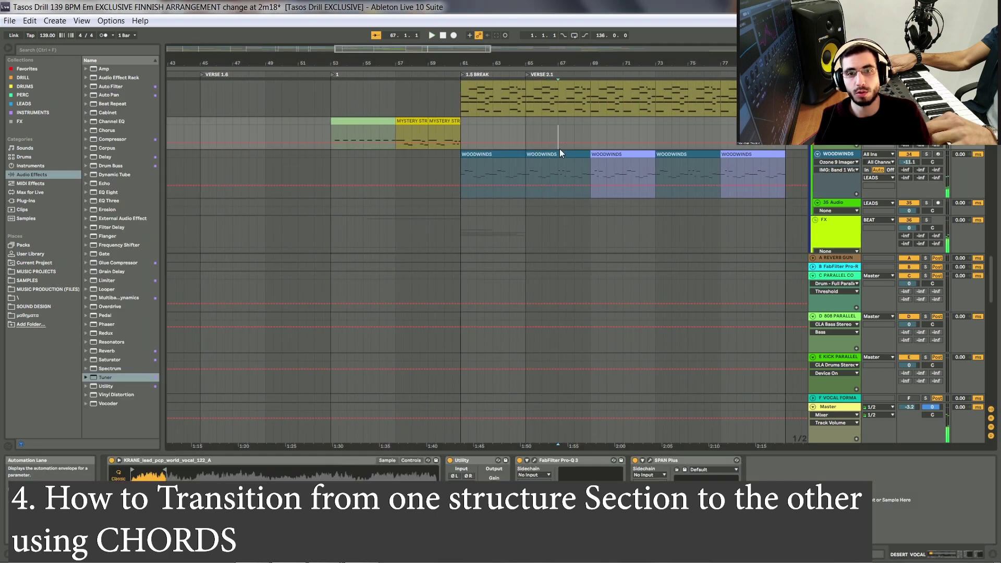
left_click(560, 153)
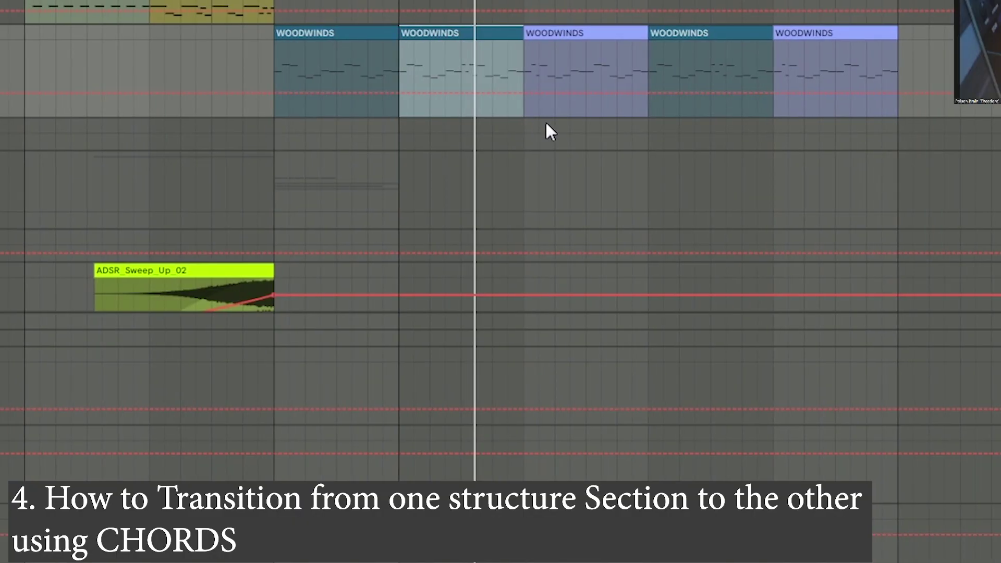
Look up from the WOODWINDS clips over the deactivated MYSTERY STR clips in VERSE 2.1 to the snare, breath and percussion tracks.
scroll(553, 125, "up", 6)
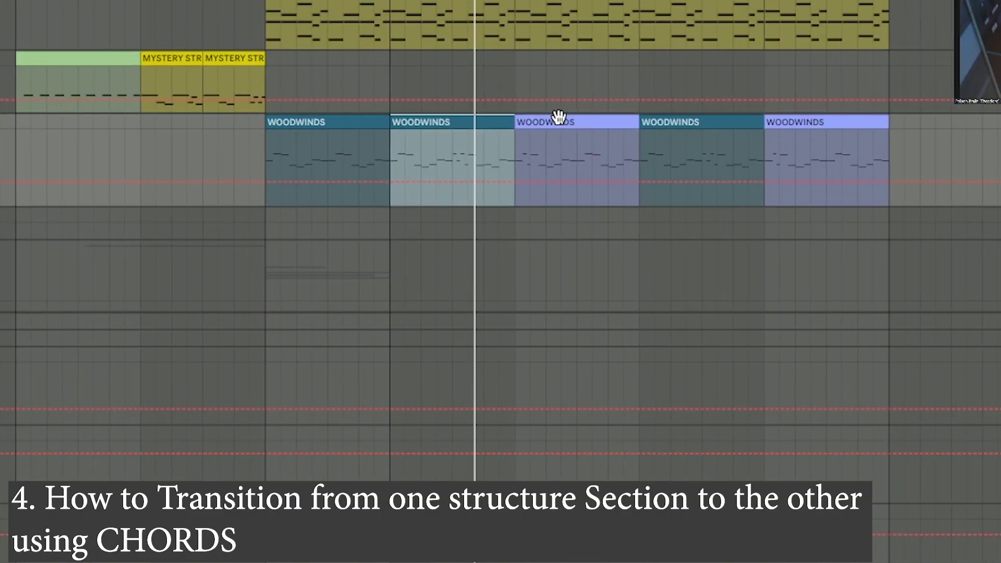
scroll(568, 104, "up", 6)
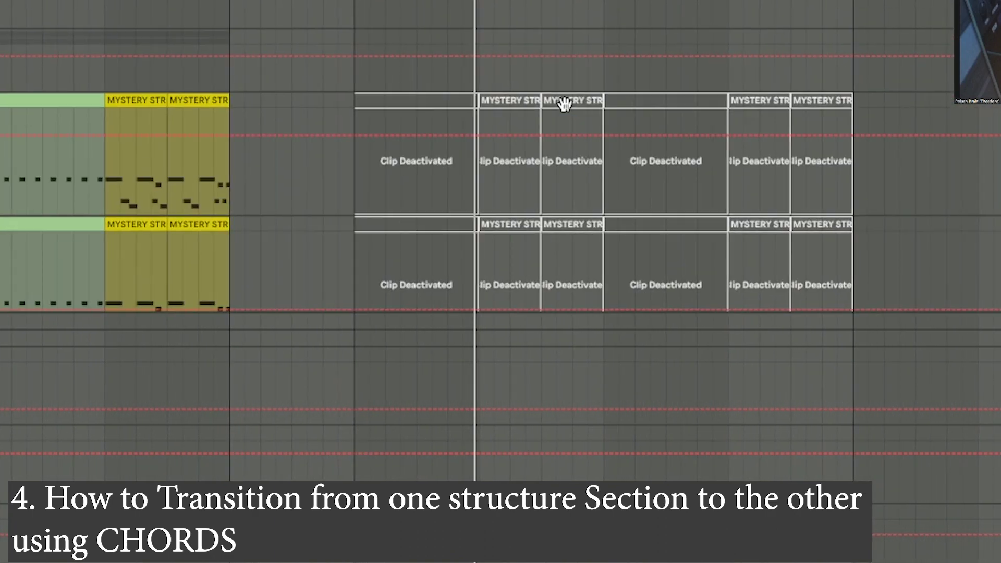
key("minus")
key("minus")
key("minus")
key("plus")
key("plus")
key("plus")
scroll(552, 73, "up", 6)
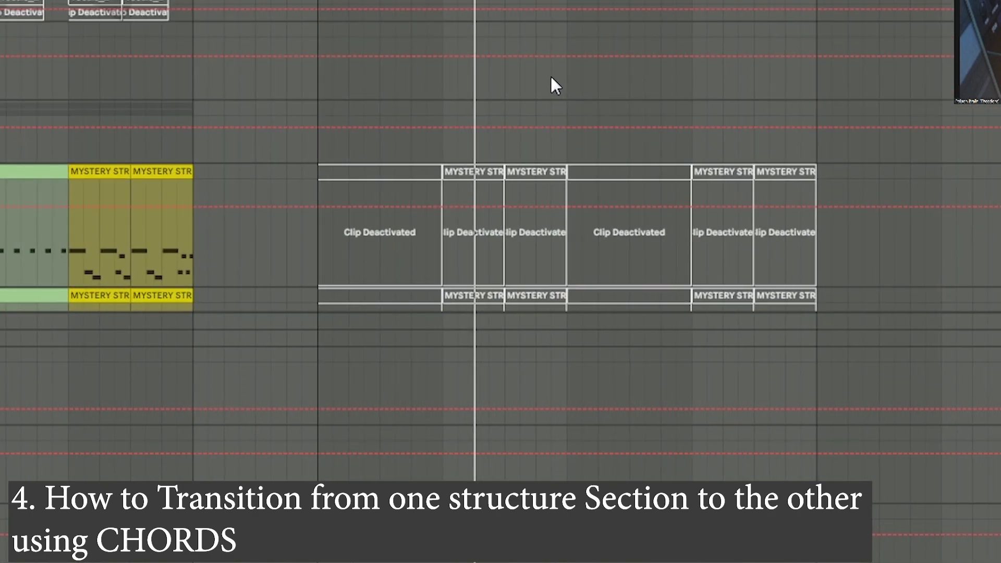
scroll(563, 72, "down", 5)
scroll(563, 71, "up", 3)
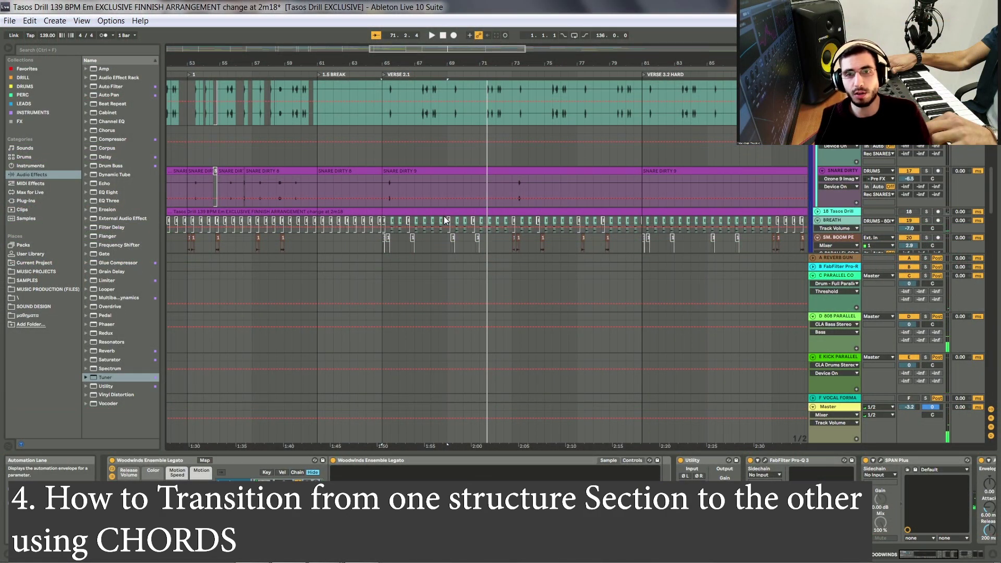
scroll(454, 182, "up", 3)
scroll(422, 140, "down", 4)
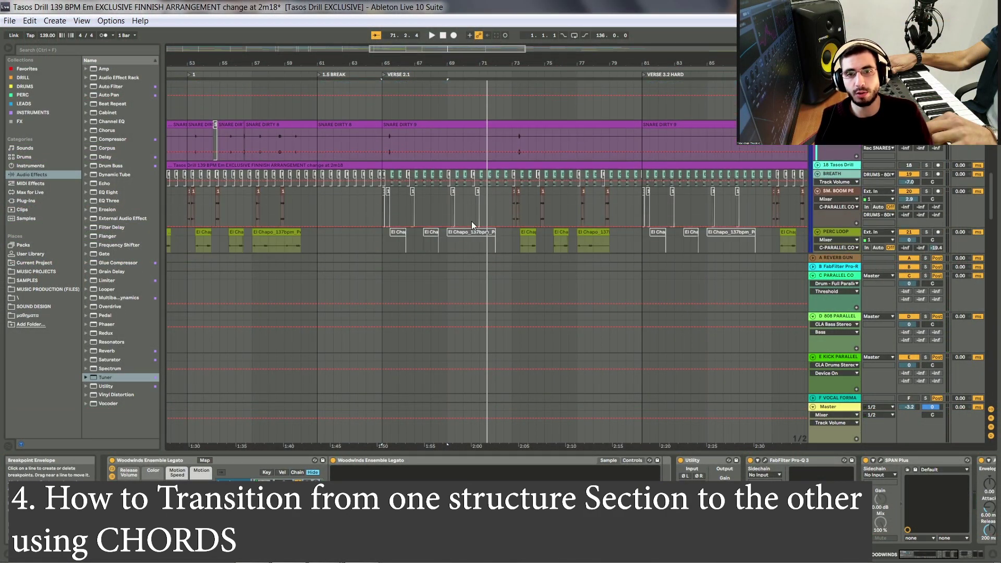
Enlarge the BREATH track and select the first active El Chapo percussion clip after bar 73 on the PERC LOOP track.
left_click(833, 183)
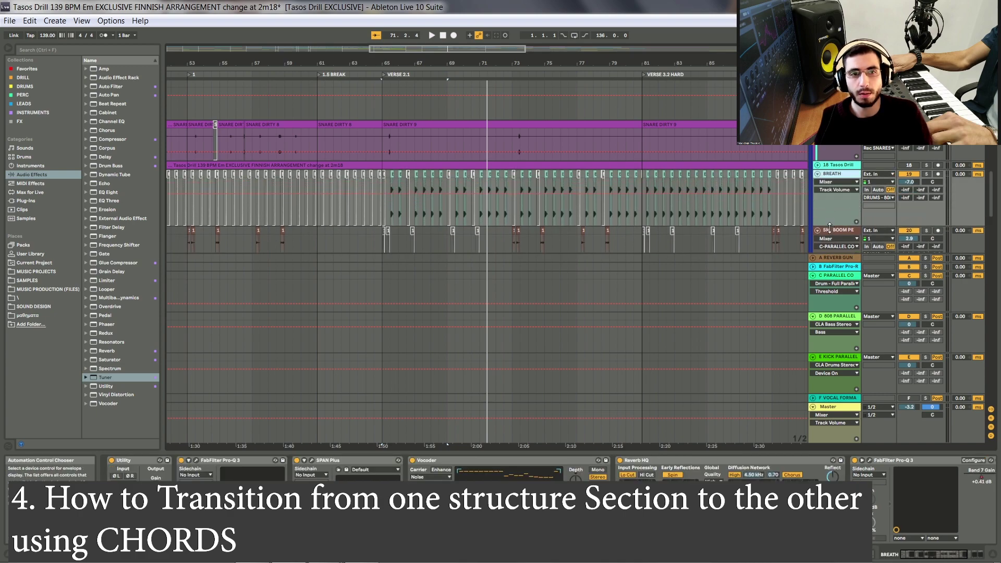
scroll(662, 195, "down", 3)
scroll(500, 189, "up", 3)
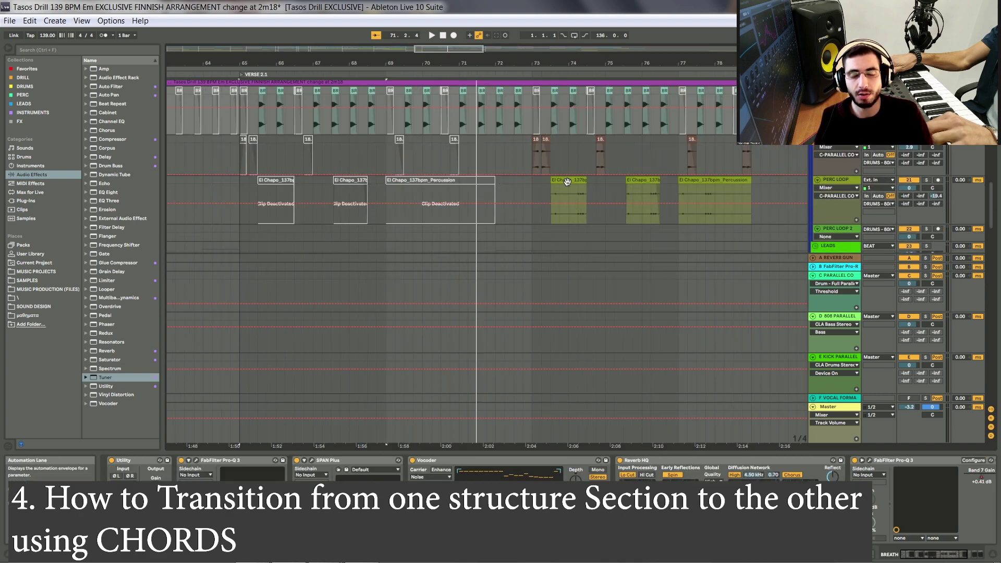
left_click(558, 182)
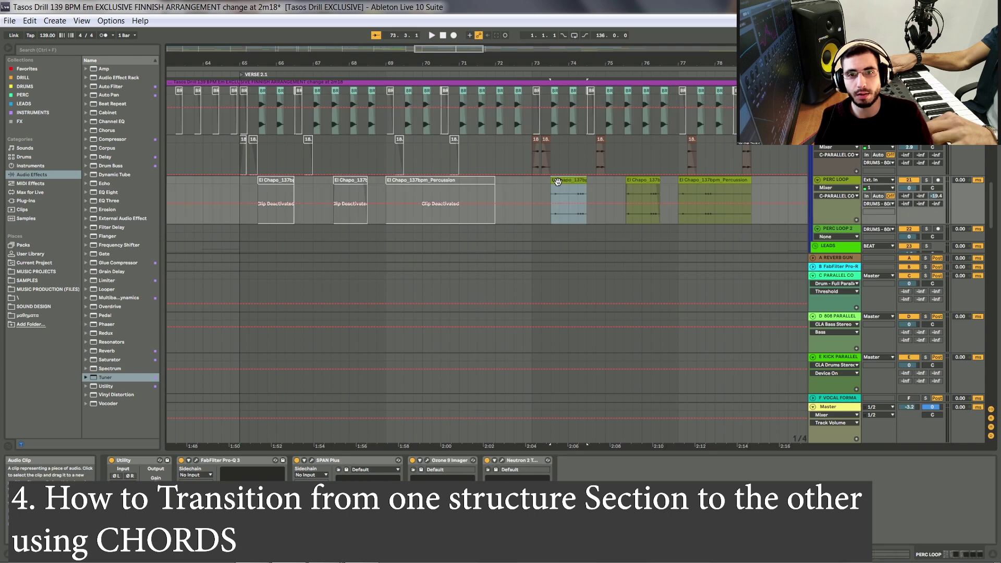
Play the percussion from the first Pop Smoke clip at bar 73 on the SM. BOOM PERC track.
left_click(534, 140)
key("space")
key("space")
key("space")
key("space")
key("space")
key("space")
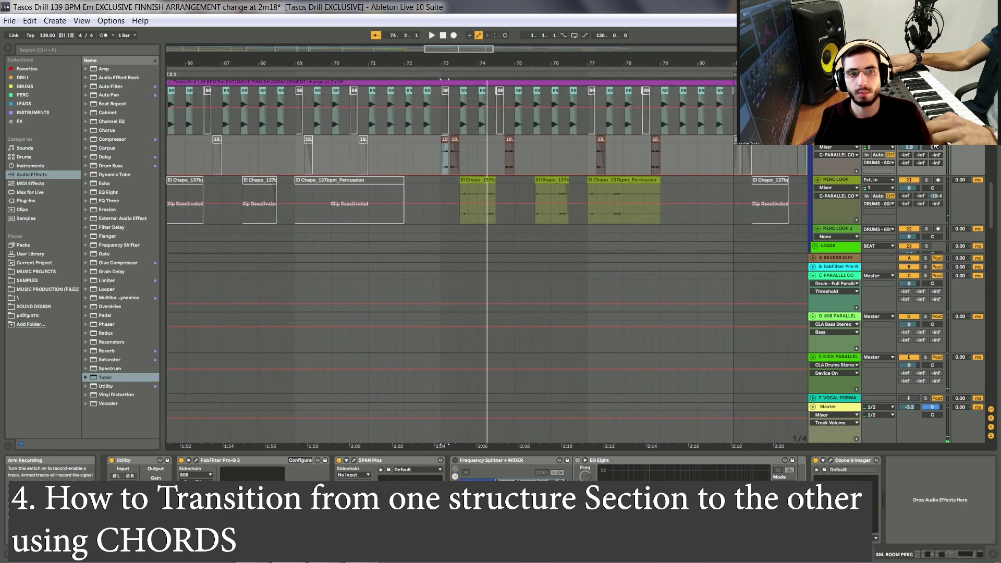
Replay the SM. BOOM PERC hits around bar 73 up close, including the second Pop Smoke percussion clip.
scroll(533, 168, "up", 5)
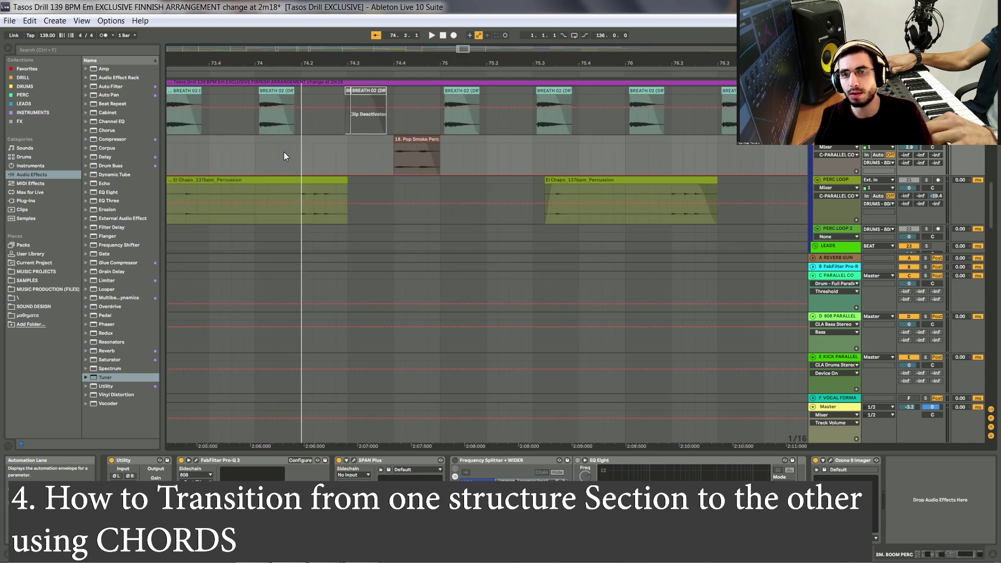
scroll(283, 157, "down", 5)
left_click(232, 149)
key("space")
key("space")
scroll(486, 164, "up", 5)
left_click(374, 141)
key("space")
key("space")
key("space")
key("space")
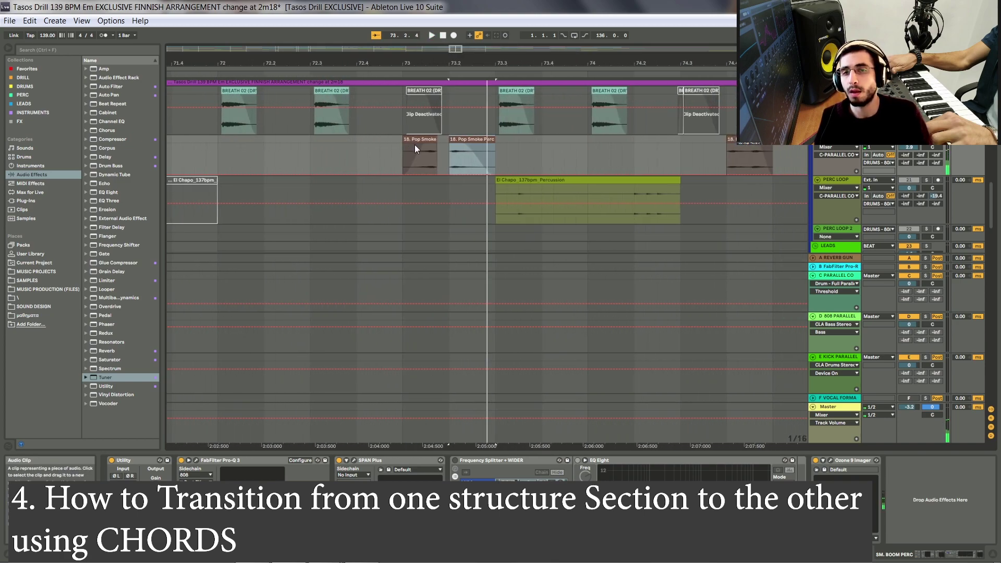
Play the percussion pattern from the start of bar 73 to 74.3.
left_click(416, 142)
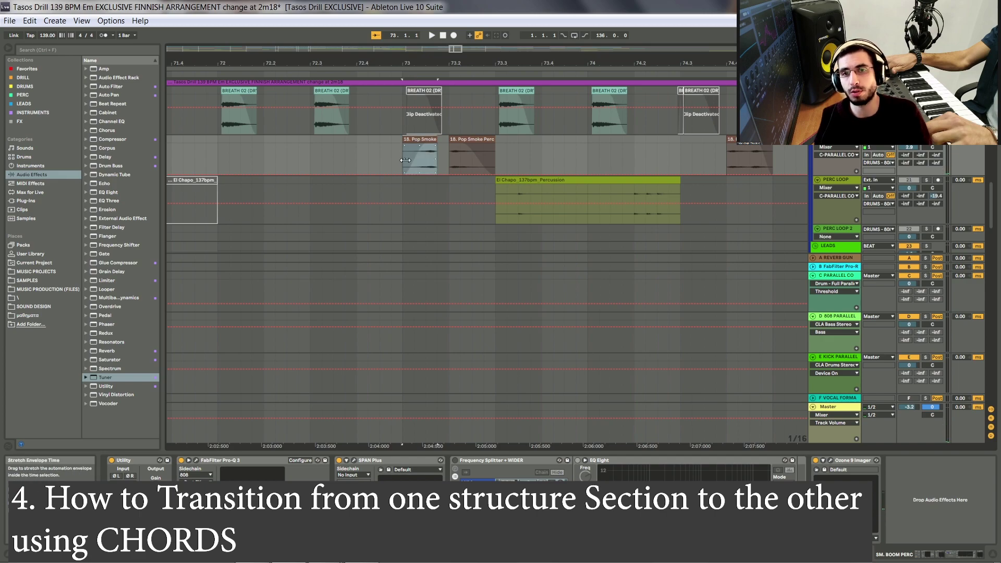
left_click(398, 161)
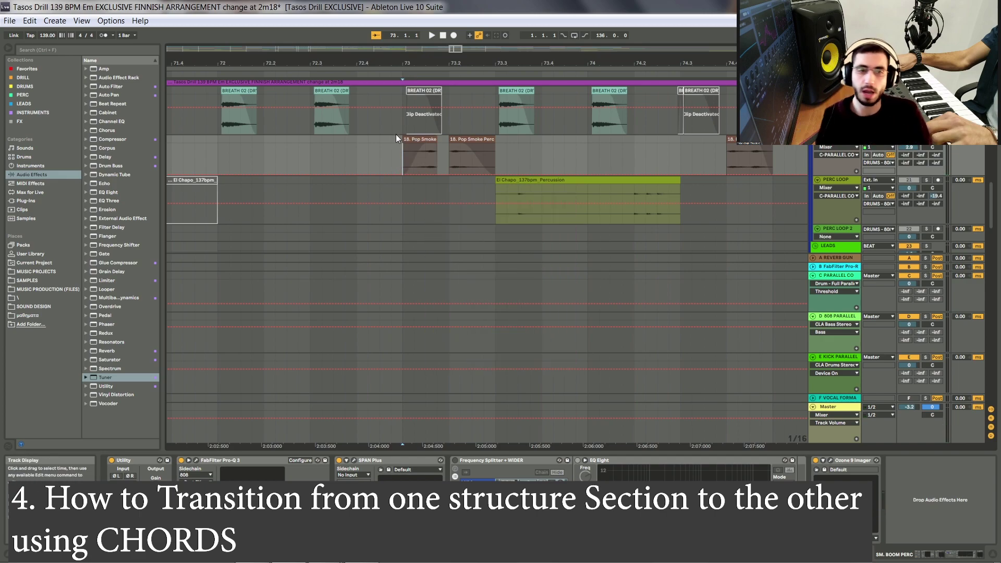
key("space")
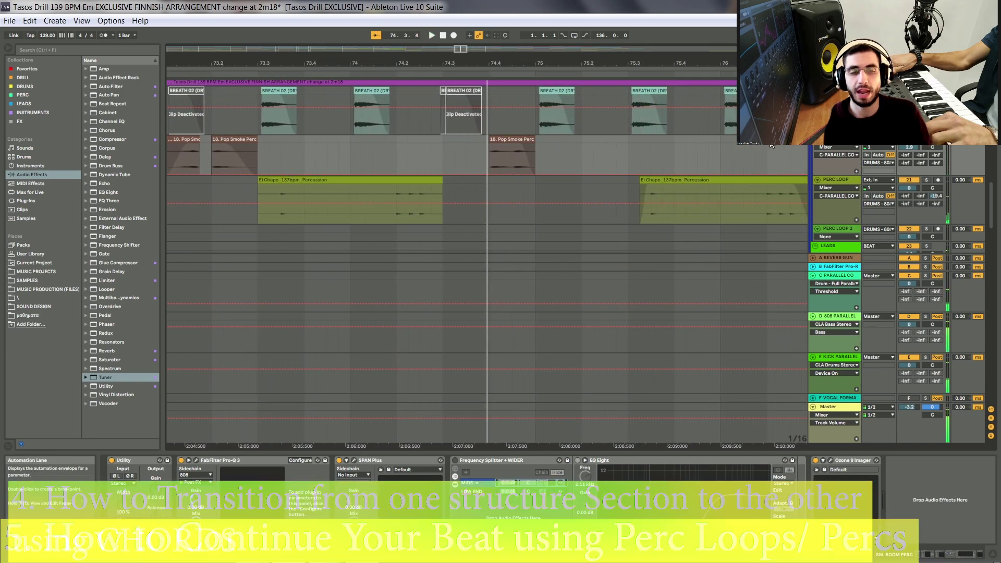
Solo the PERC LOOP track during playback and audition its El Chapo percussion clip from 73.3.
left_click(836, 179)
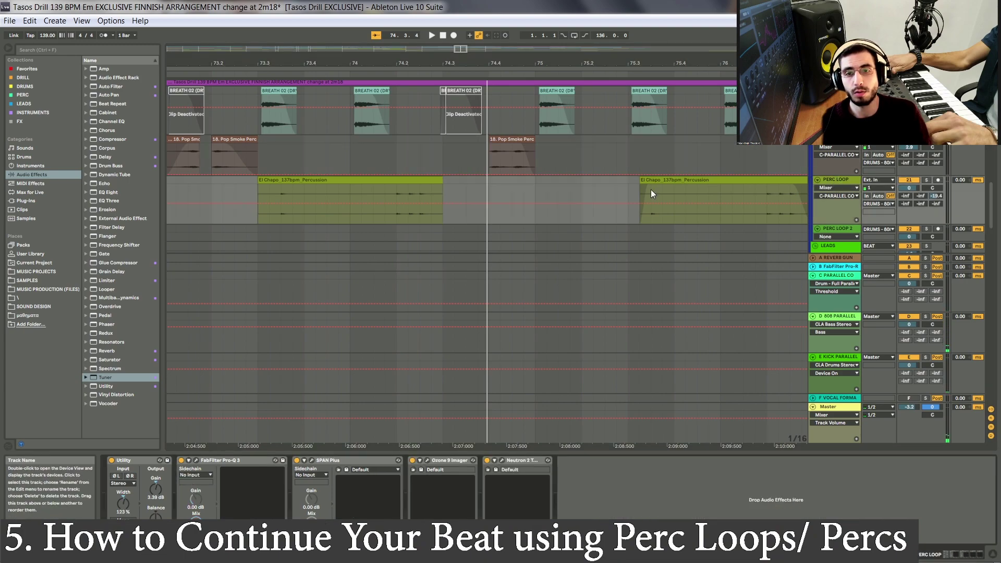
key("space")
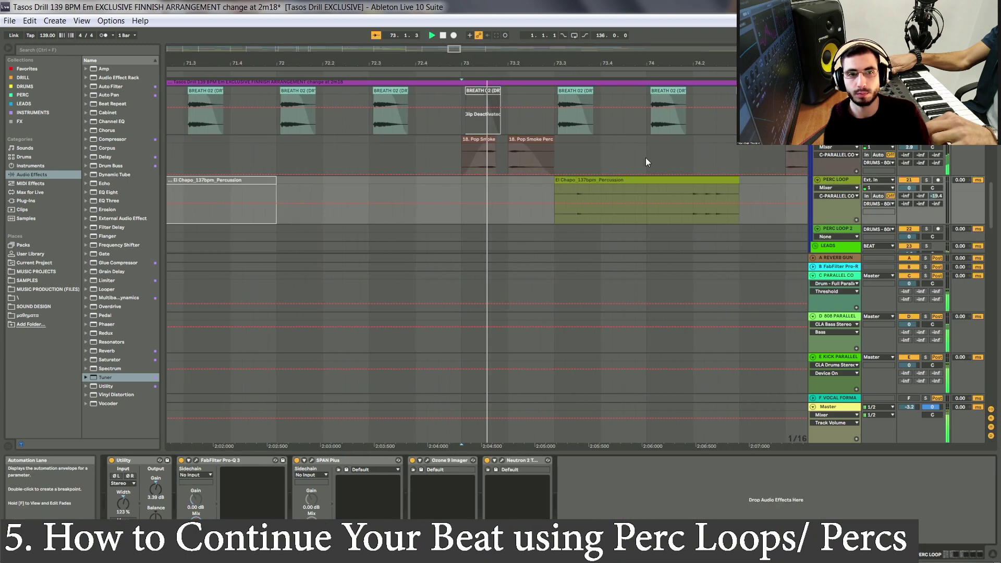
left_click(926, 180)
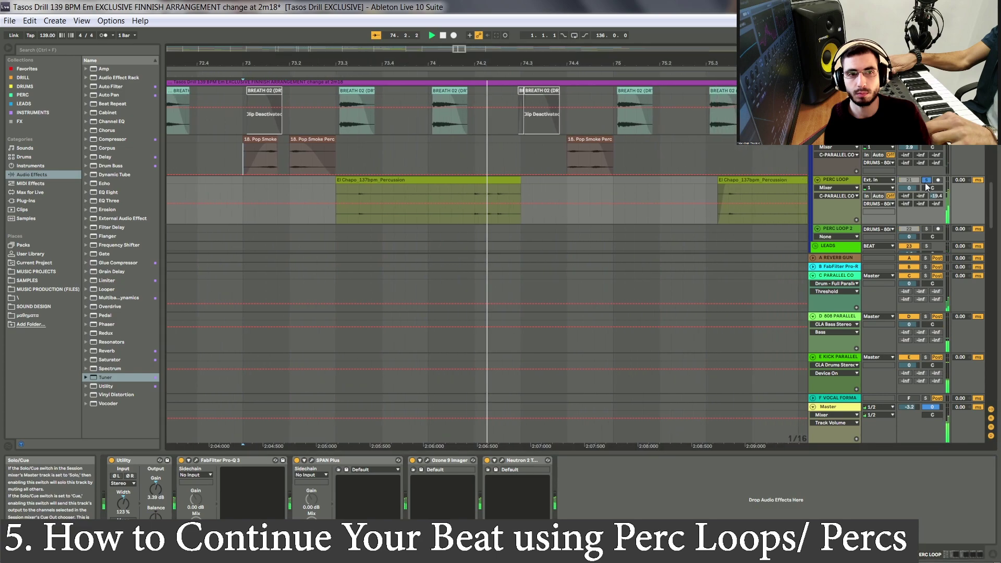
left_click(593, 181)
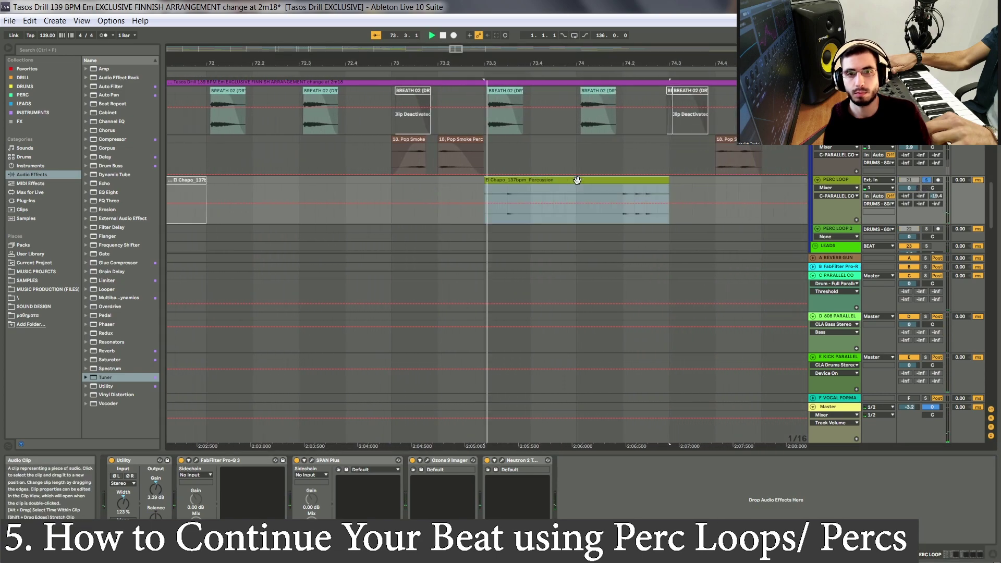
key("space")
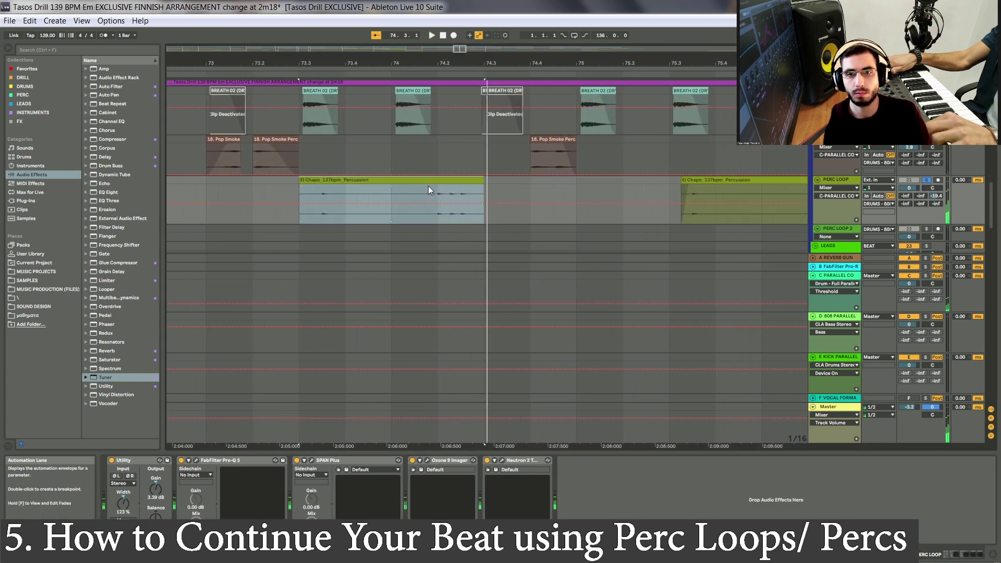
Open the El Chapo percussion clip's details and show its Track Panning envelope.
double_click(427, 180)
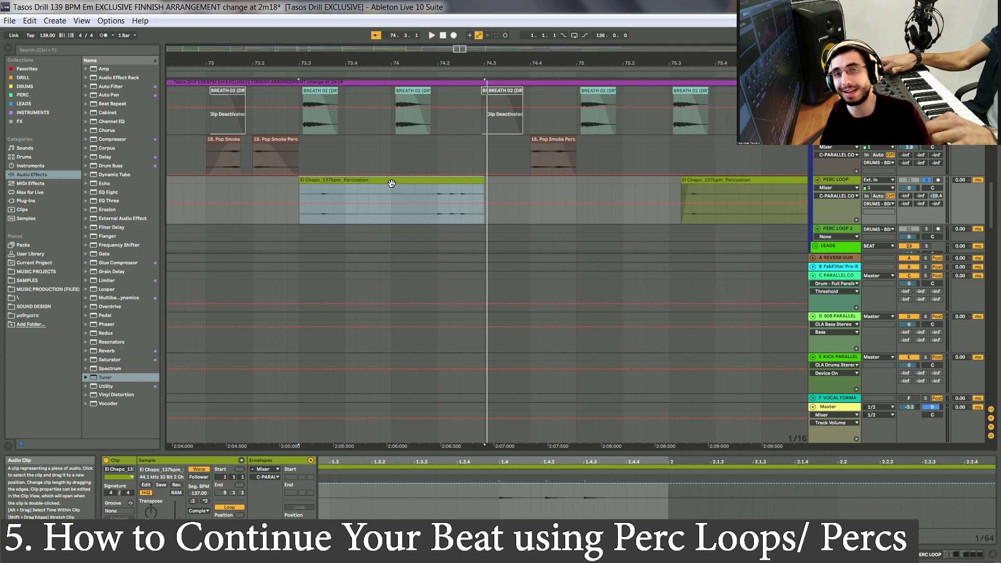
left_click(940, 195)
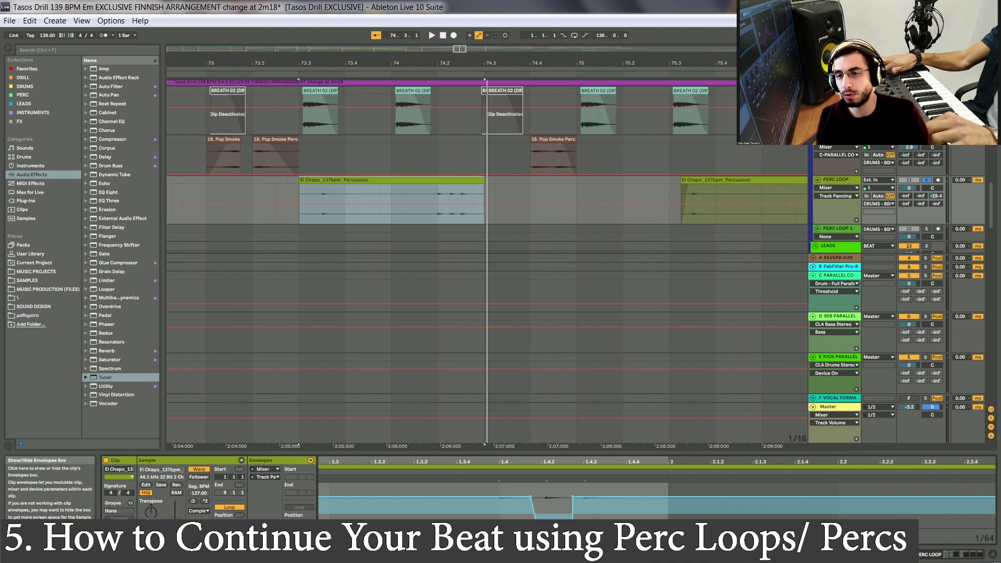
left_click(311, 460)
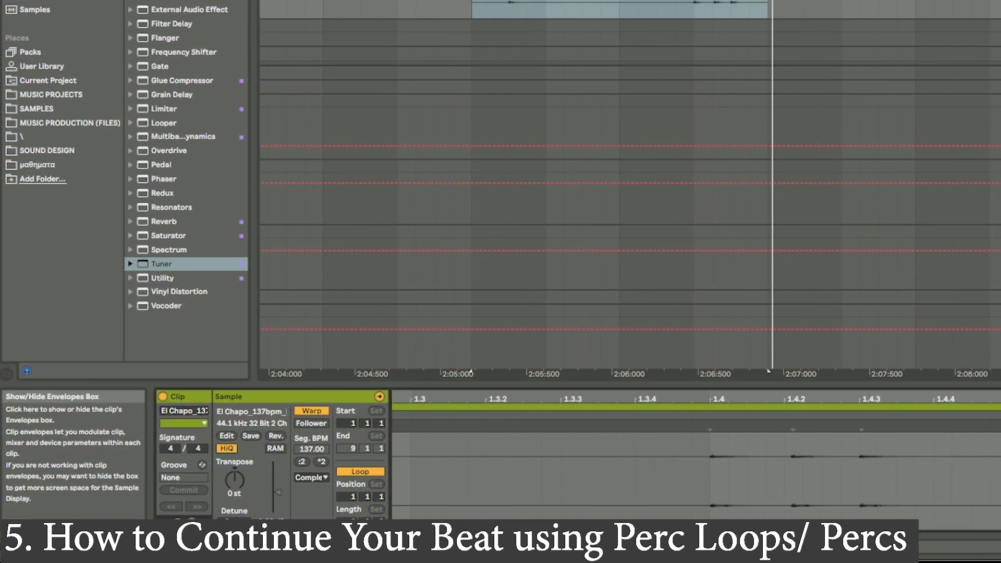
left_click(191, 523)
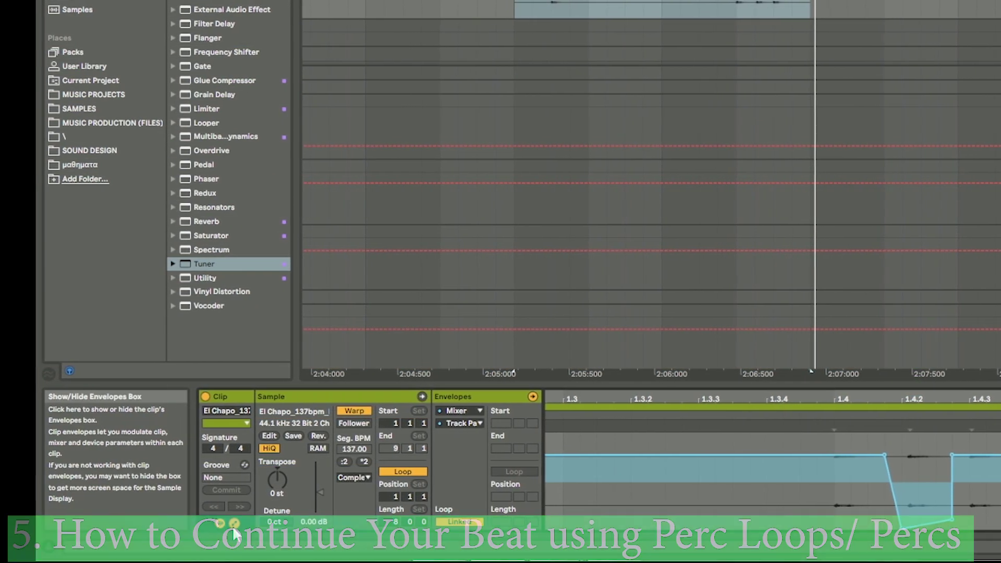
Enlarge the clip view and examine the Track Panning envelope from the start of the percussion clip.
left_click_drag(742, 385, 789, 201)
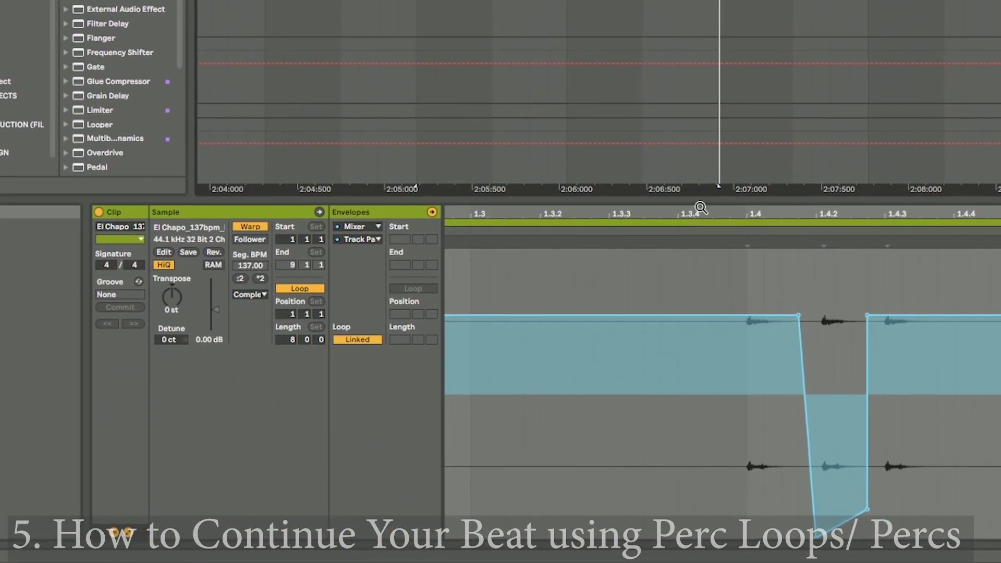
left_click_drag(668, 218, 918, 193)
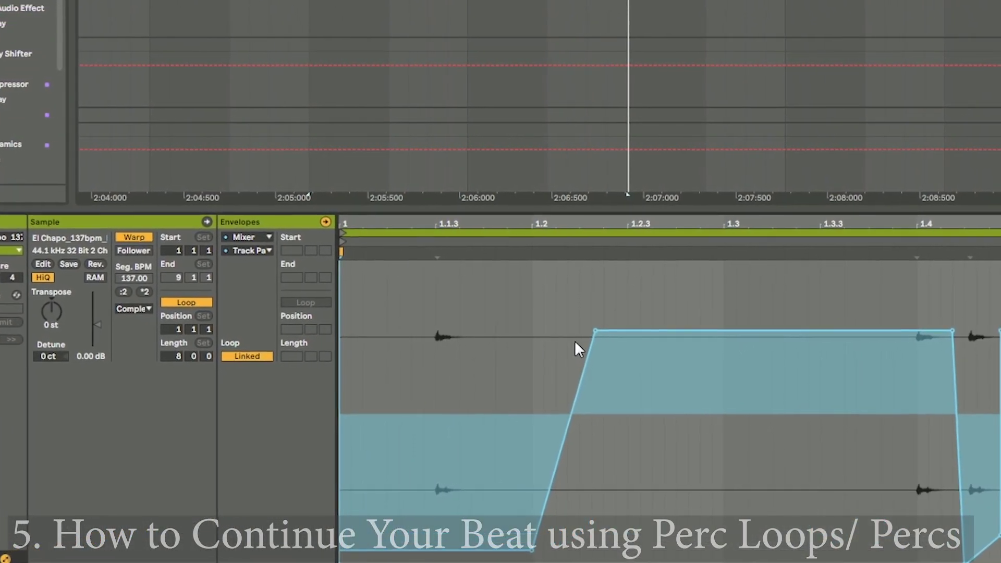
key("space")
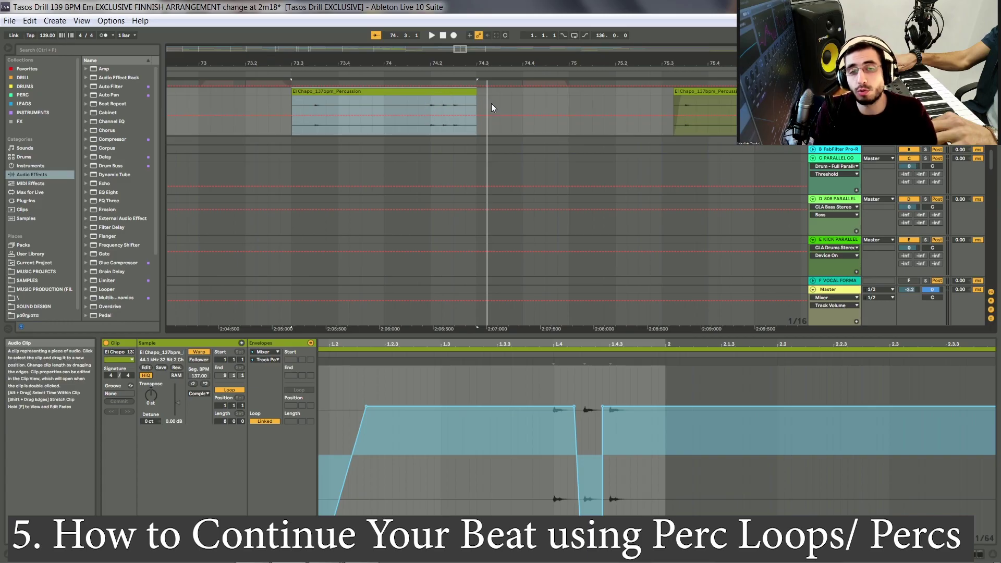
Shrink the clip view and look over the percussion clips and deactivated MAIN STRINGS clips in VERSE 2.1.
scroll(493, 107, "down", 5)
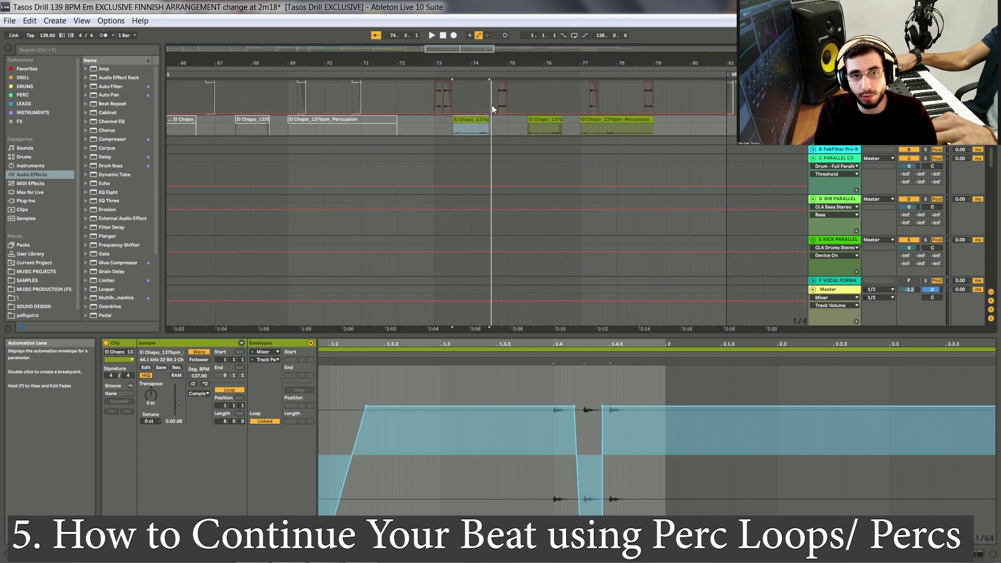
scroll(492, 107, "up", 1)
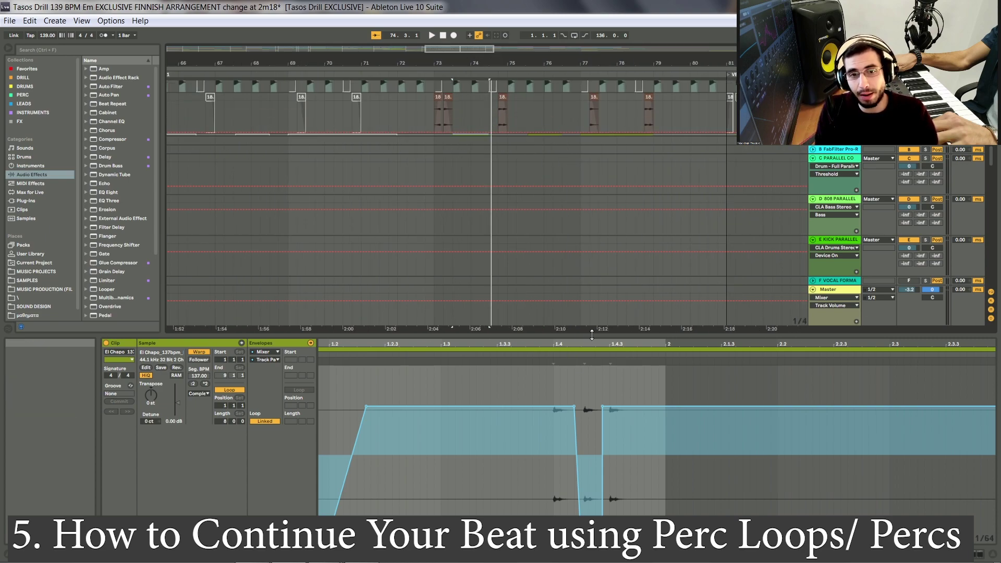
left_click_drag(592, 335, 592, 546)
scroll(540, 244, "up", 5)
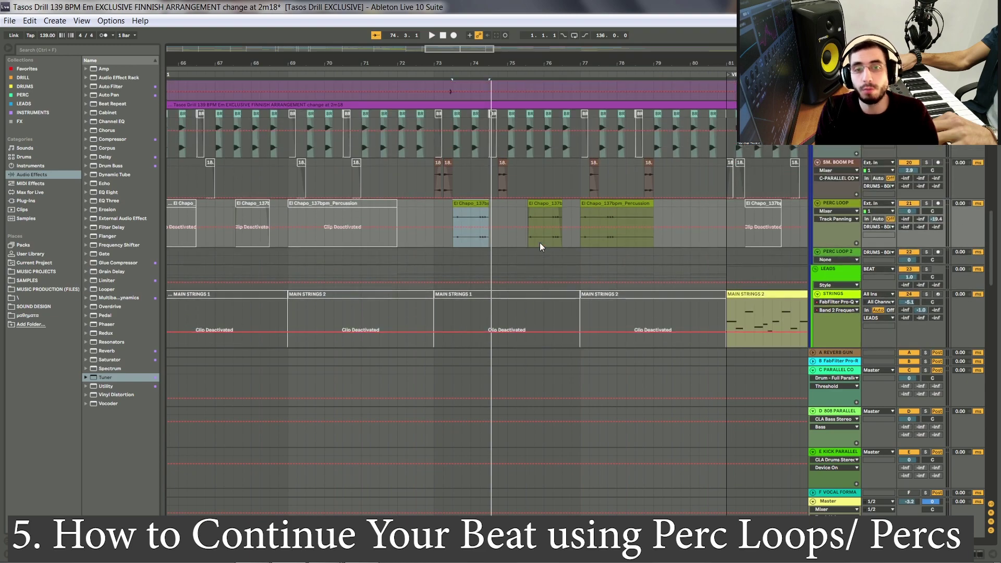
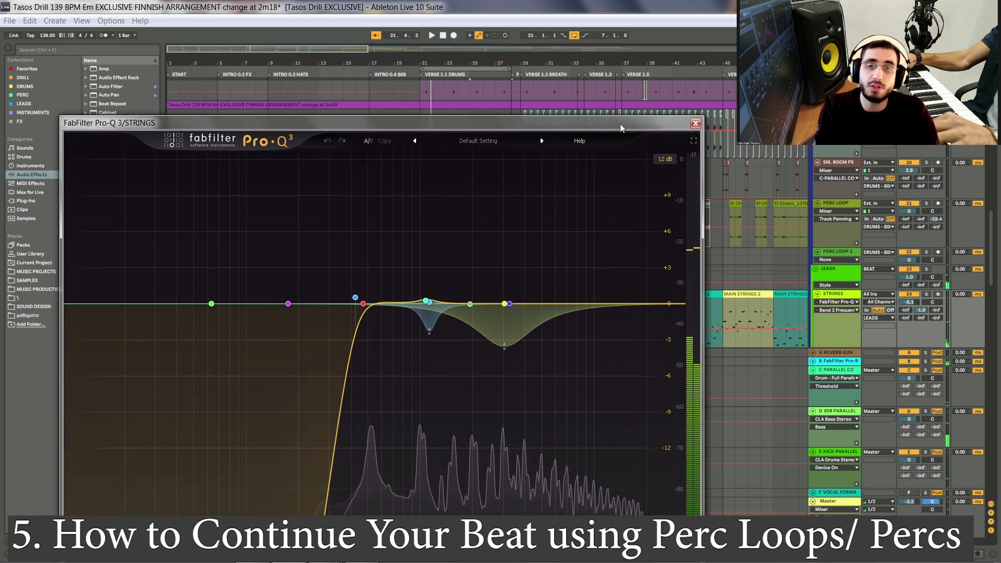
Close the STRINGS equalizer window and extend the arrangement loop to start at bar 1 and span 134 bars.
left_click(695, 124)
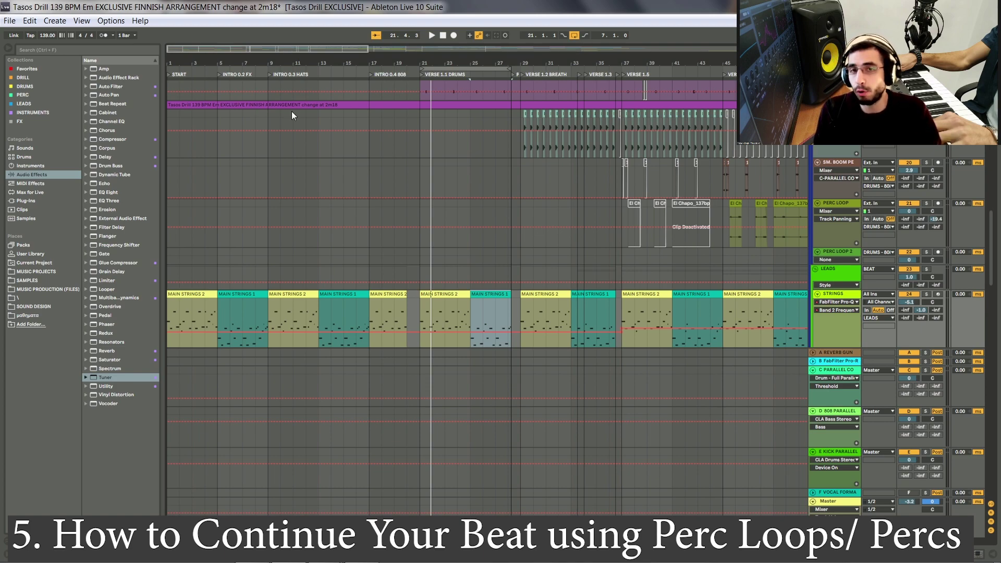
left_click_drag(423, 68, 1, 77)
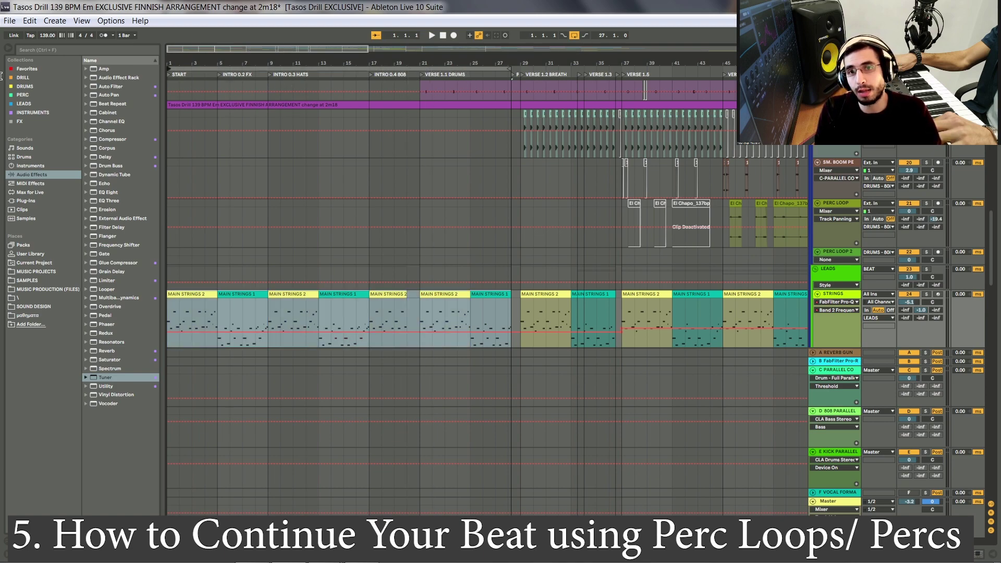
left_click_drag(508, 67, 876, 67)
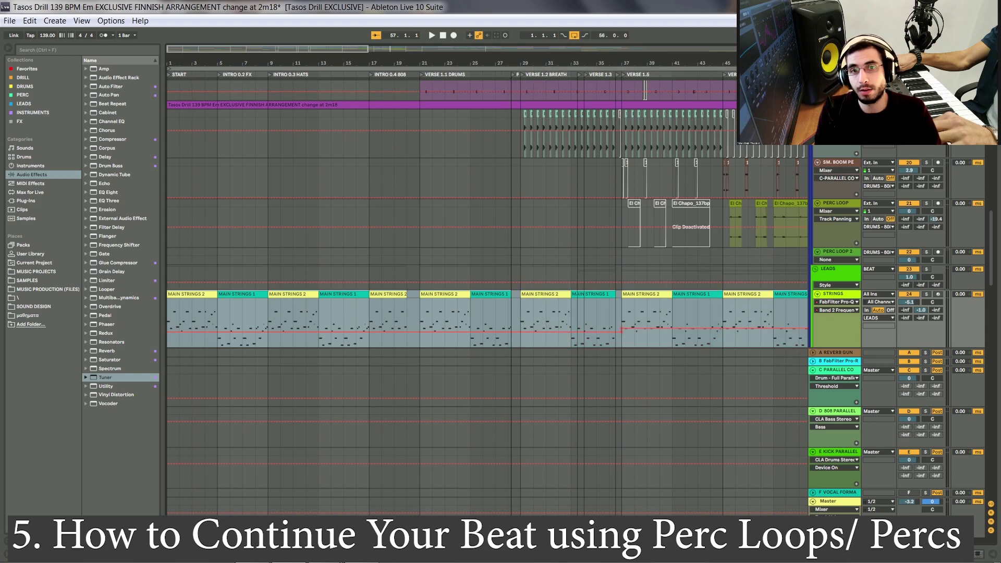
left_click_drag(616, 58, 342, 66)
left_click_drag(444, 67, 819, 66)
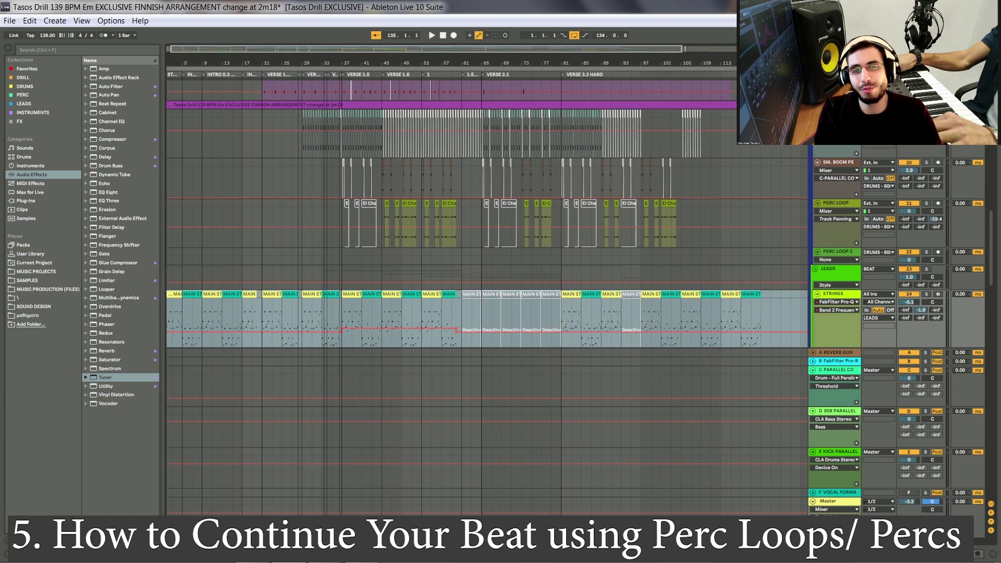